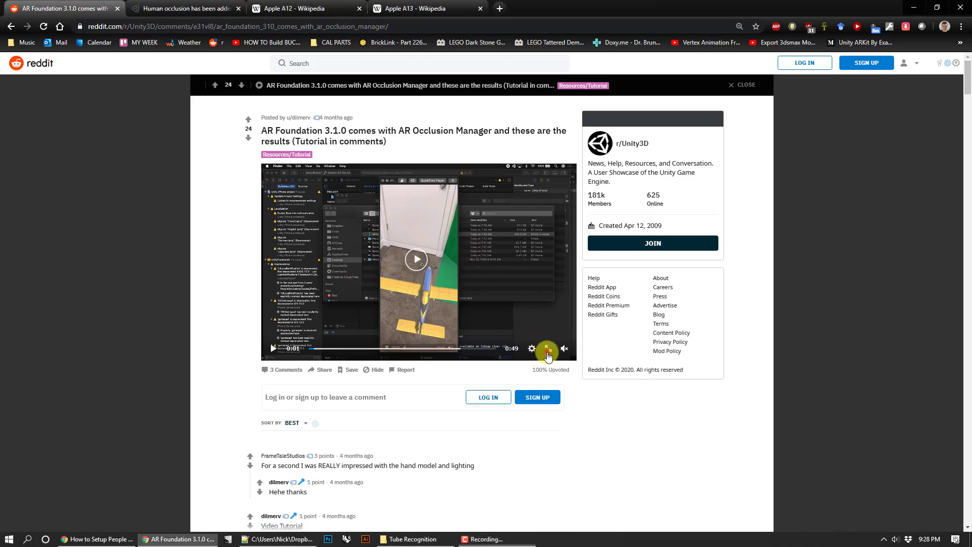
# Watch the AR Foundation occlusion demo video fullscreen and leave it paused at 0:32.
pyautogui.click(548, 349)
pyautogui.click(464, 267)
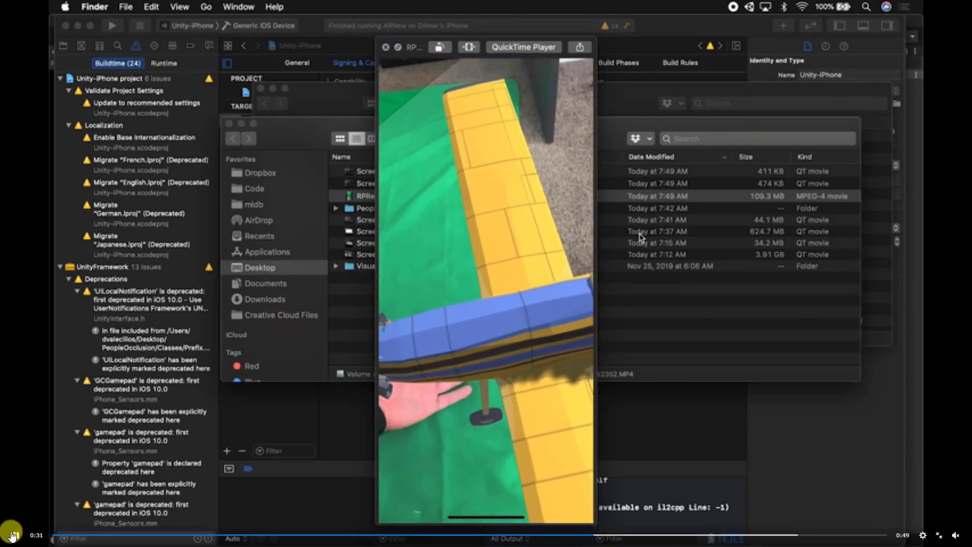
pyautogui.click(264, 481)
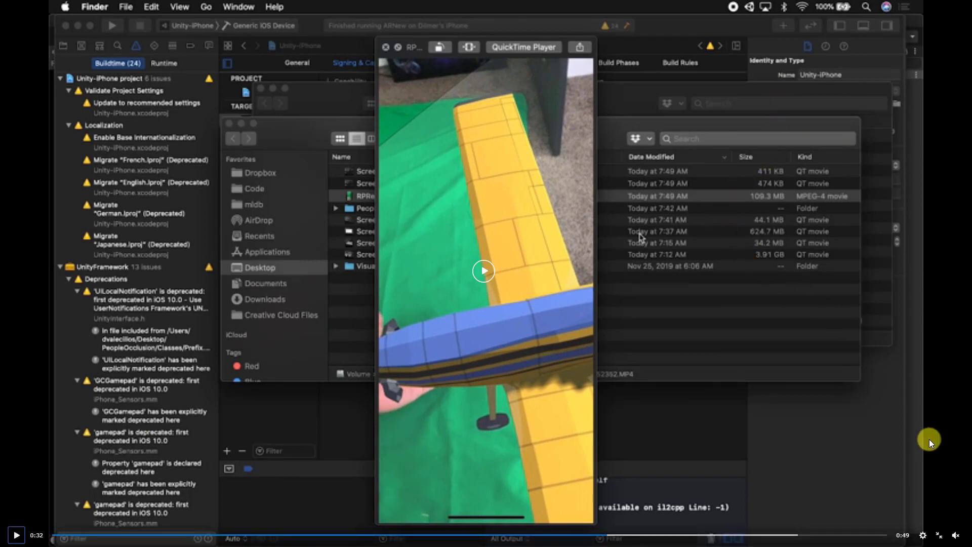
pyautogui.click(940, 535)
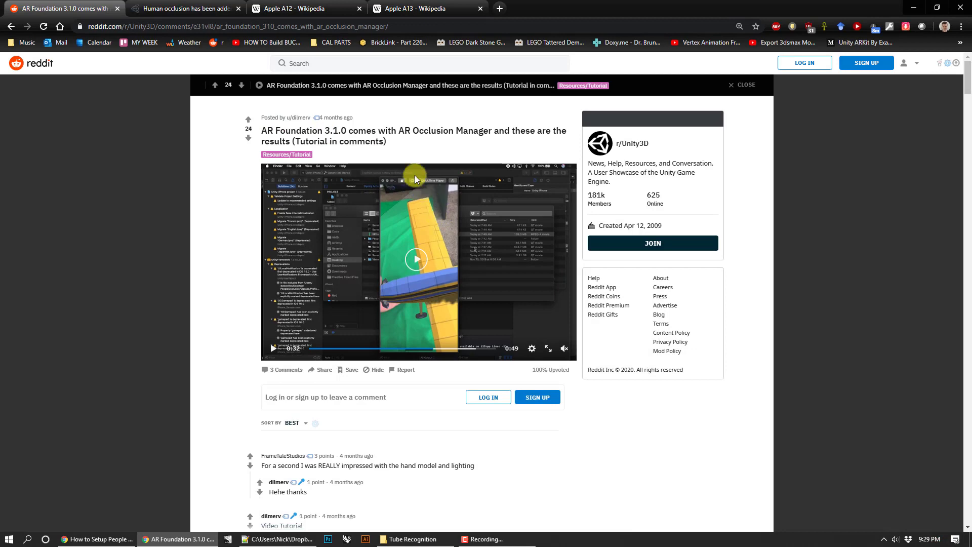
# Look over the Apple A12 Wikipedia article, then switch to the Apple A13 article.
pyautogui.click(310, 11)
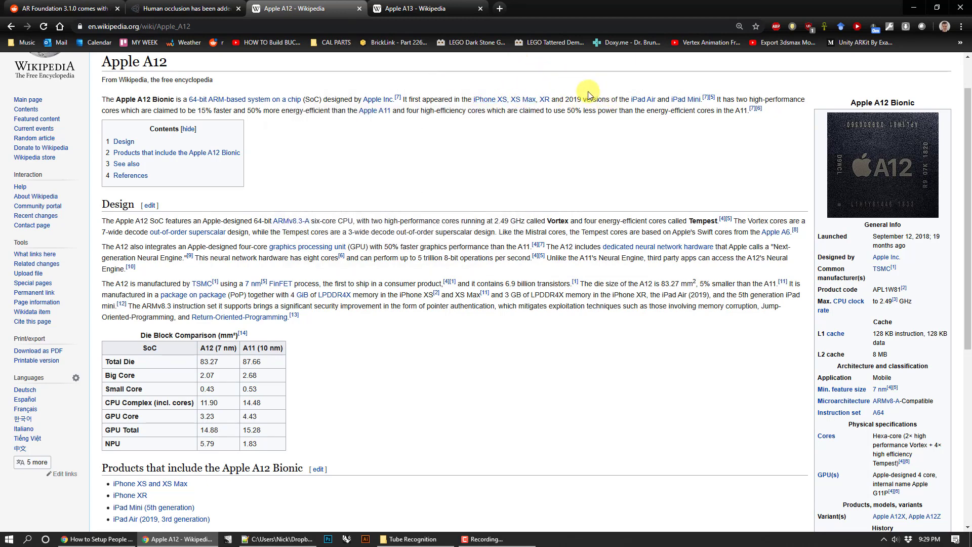
pyautogui.click(404, 9)
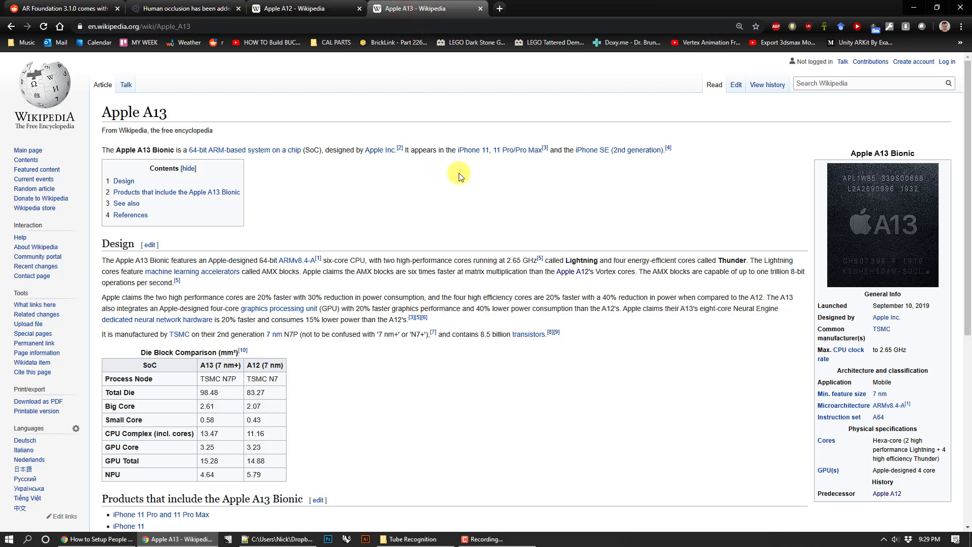
pyautogui.moveTo(517, 158)
# Read the forum thread on human occlusion and highlight 'ARFoundation' in its title.
pyautogui.click(211, 16)
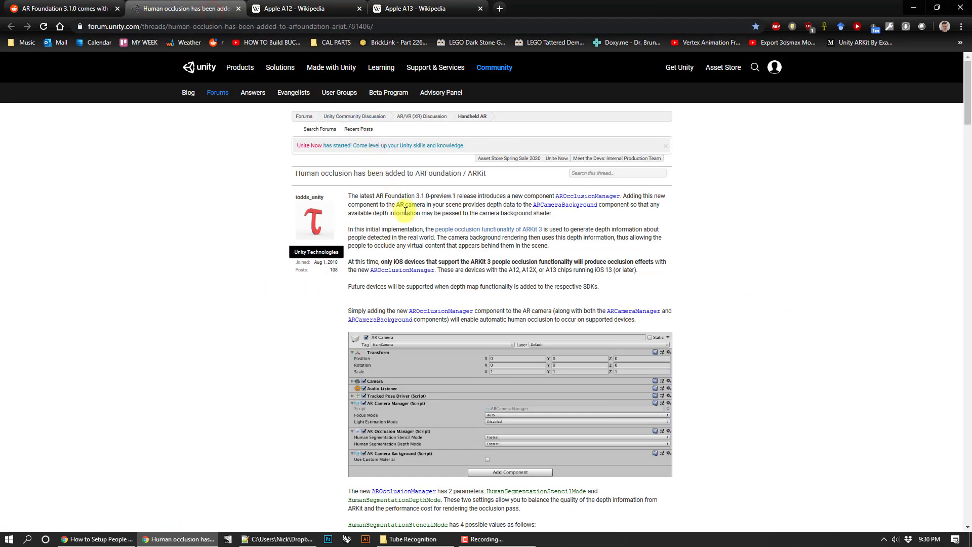
pyautogui.moveTo(415, 173); pyautogui.dragTo(499, 178)
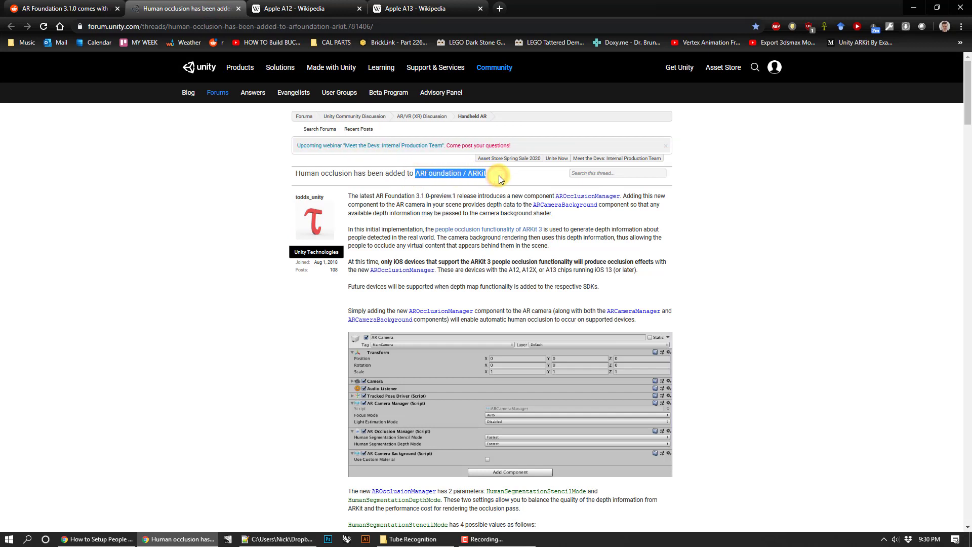
pyautogui.click(501, 175)
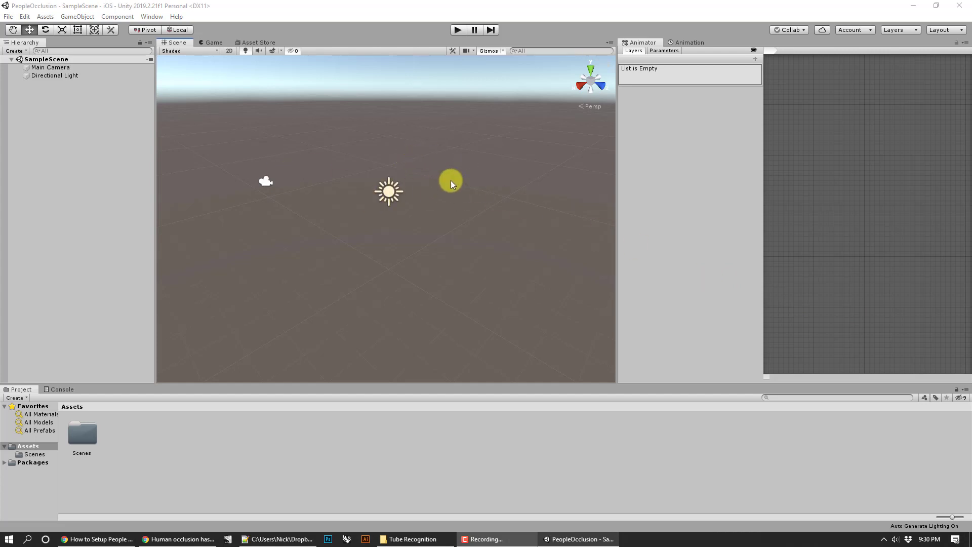
# Add a 3D Object Cube to the SampleScene from the Hierarchy.
pyautogui.moveTo(453, 180); pyautogui.dragTo(389, 207, button='middle')
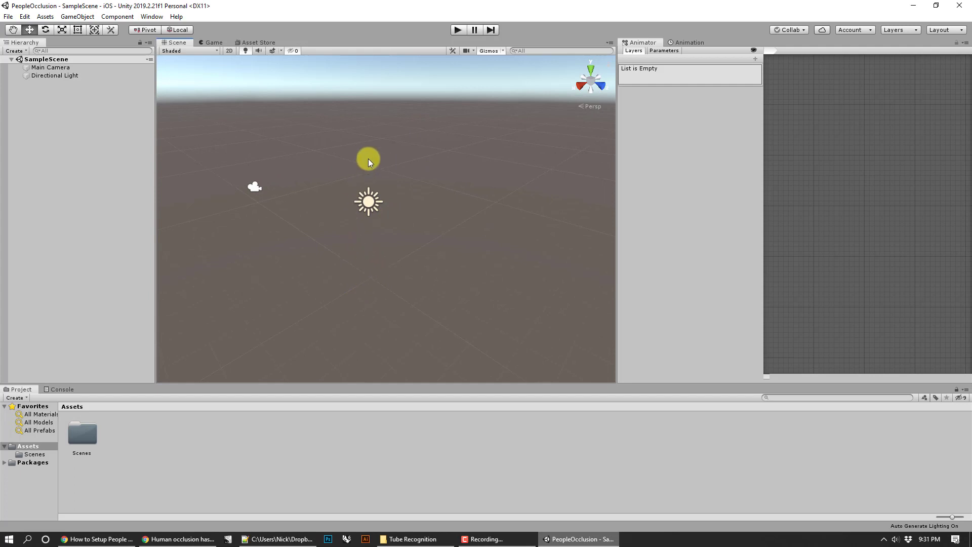
pyautogui.rightClick(65, 117)
pyautogui.moveTo(96, 221)
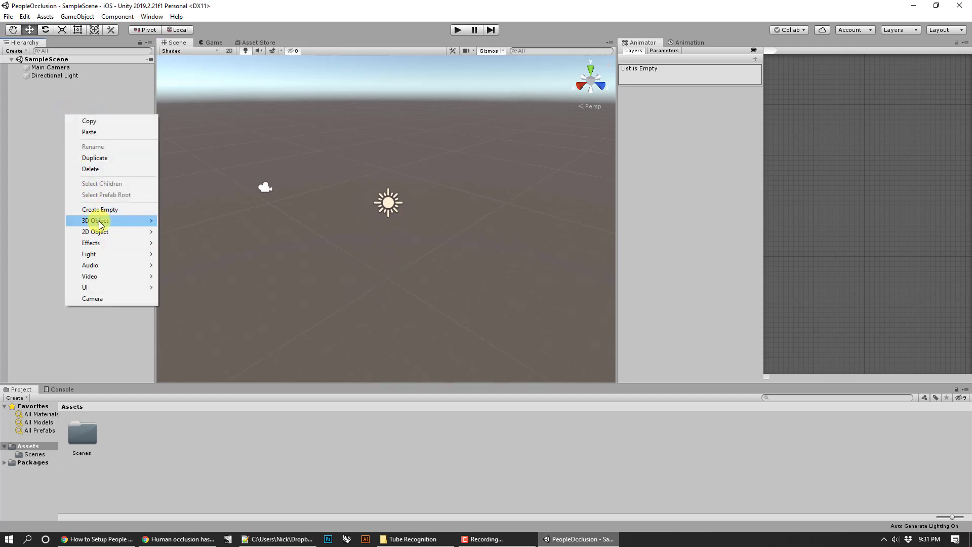
pyautogui.click(174, 223)
pyautogui.click(291, 189)
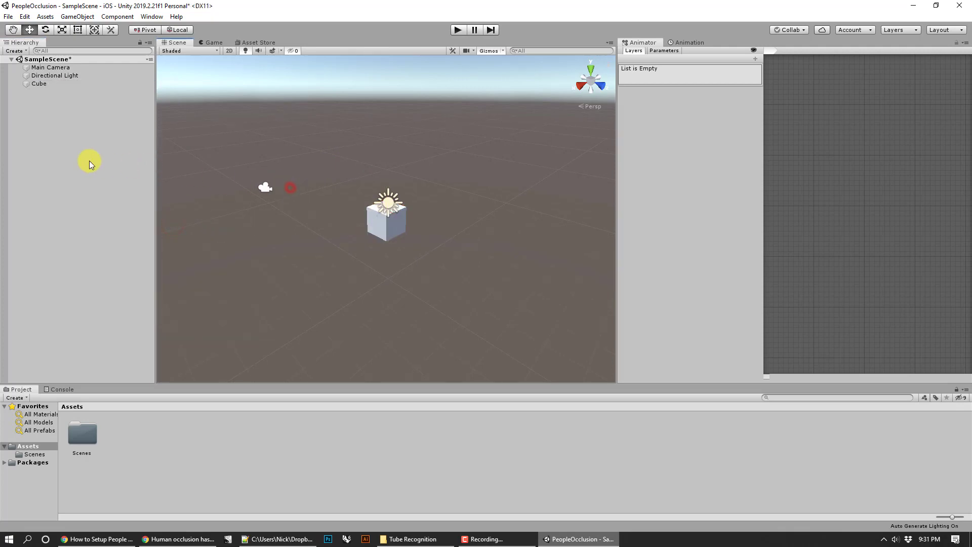
# Delete the Main Camera from the scene.
pyautogui.click(35, 67)
pyautogui.rightClick(39, 70)
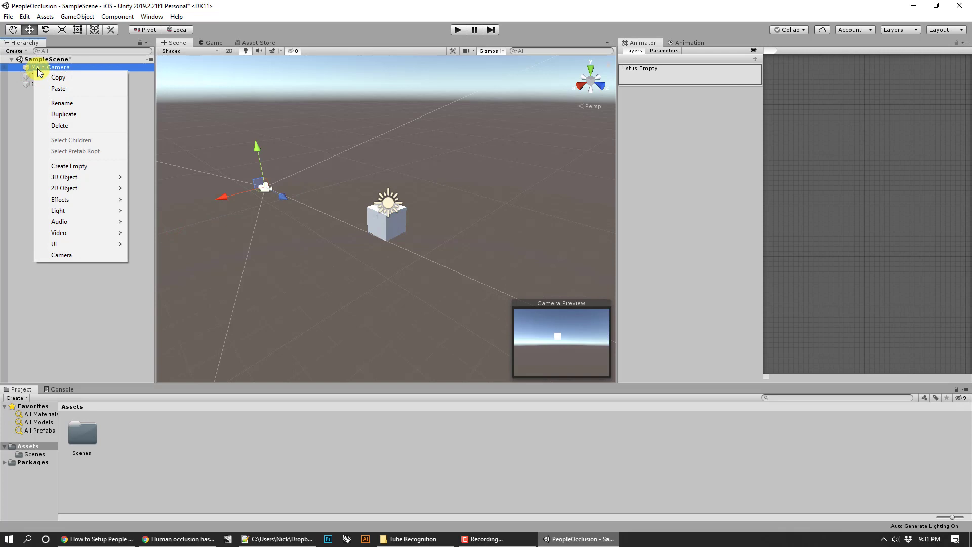
pyautogui.click(67, 126)
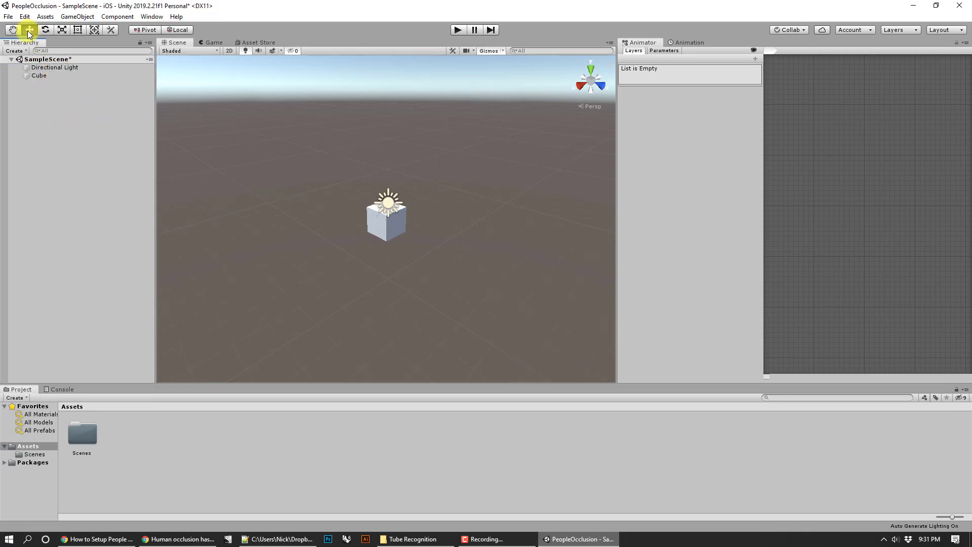
# Open the Package Manager from the Window menu.
pyautogui.click(129, 19)
pyautogui.moveTo(152, 17)
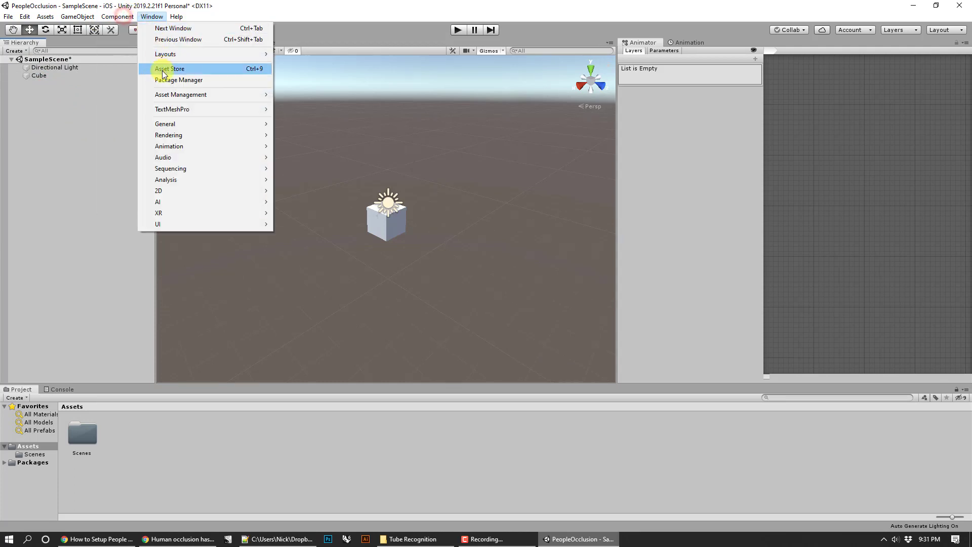
pyautogui.click(180, 80)
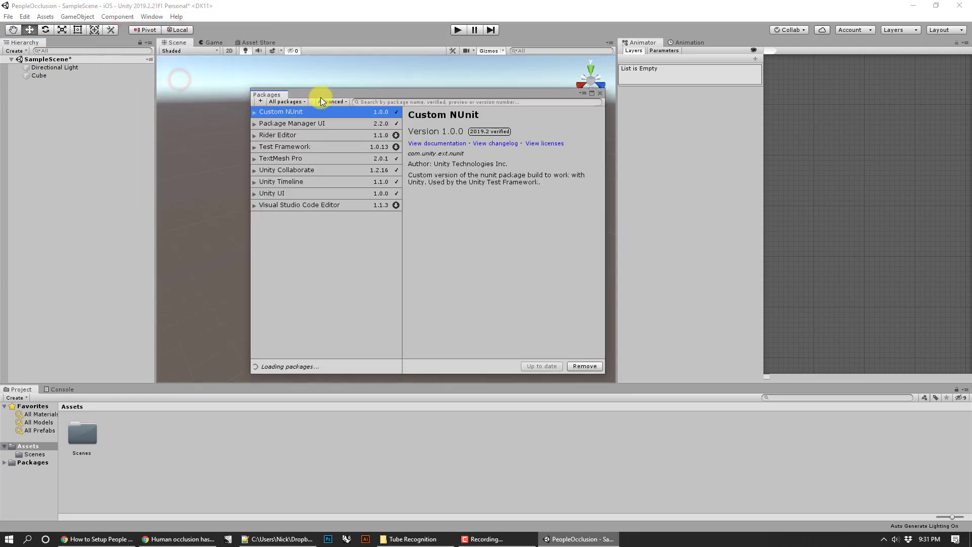
pyautogui.moveTo(320, 93); pyautogui.dragTo(306, 93)
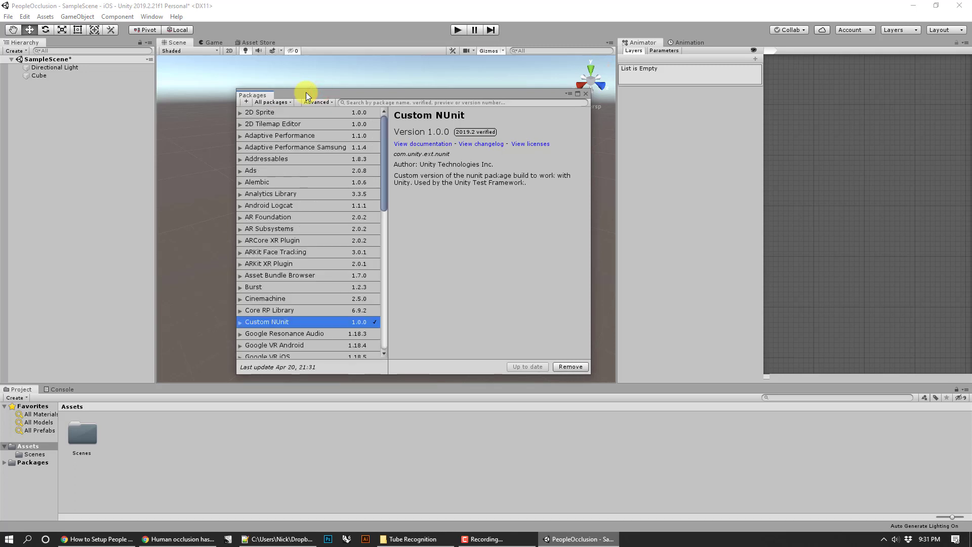
# List all AR Foundation versions, view 3.0.1 details, and enable preview packages.
pyautogui.click(239, 218)
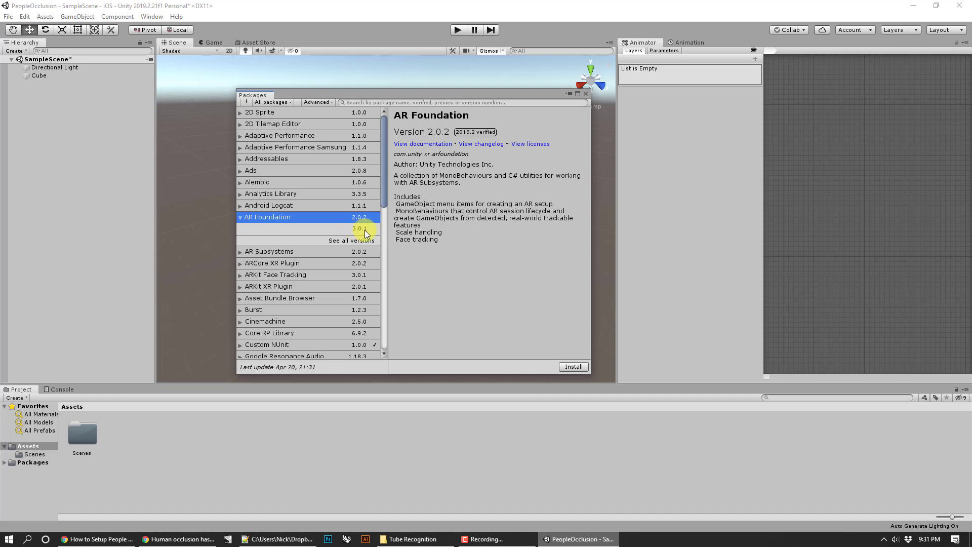
pyautogui.click(334, 241)
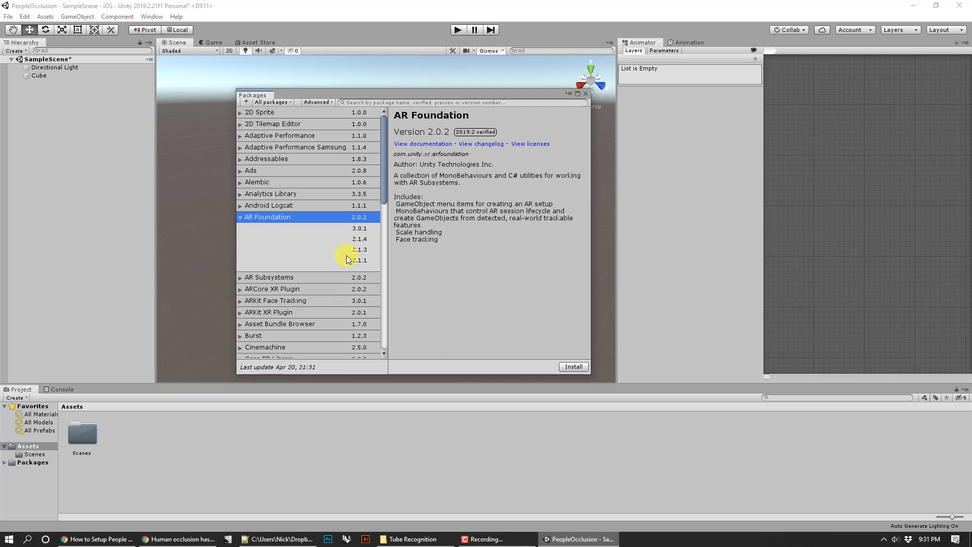
pyautogui.scroll(-1, 346, 259)
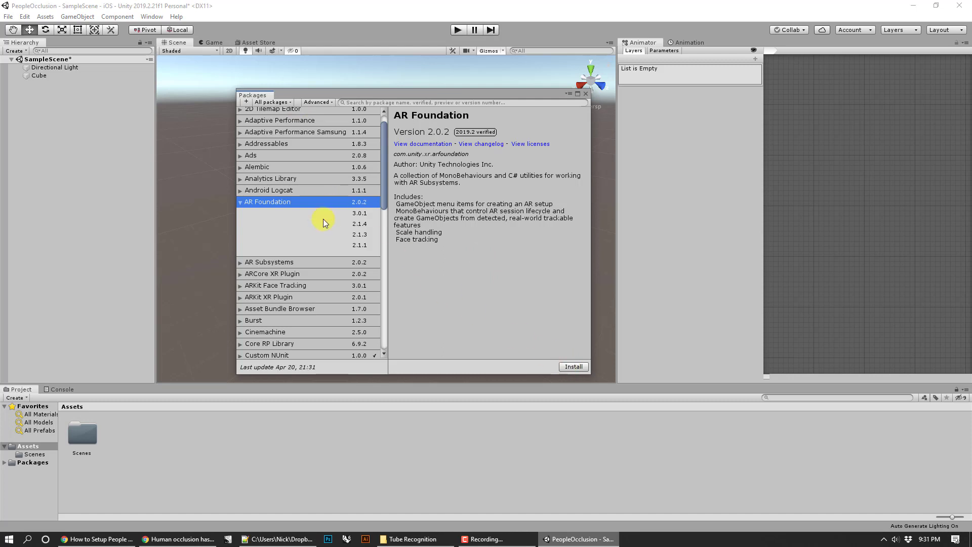
pyautogui.click(359, 213)
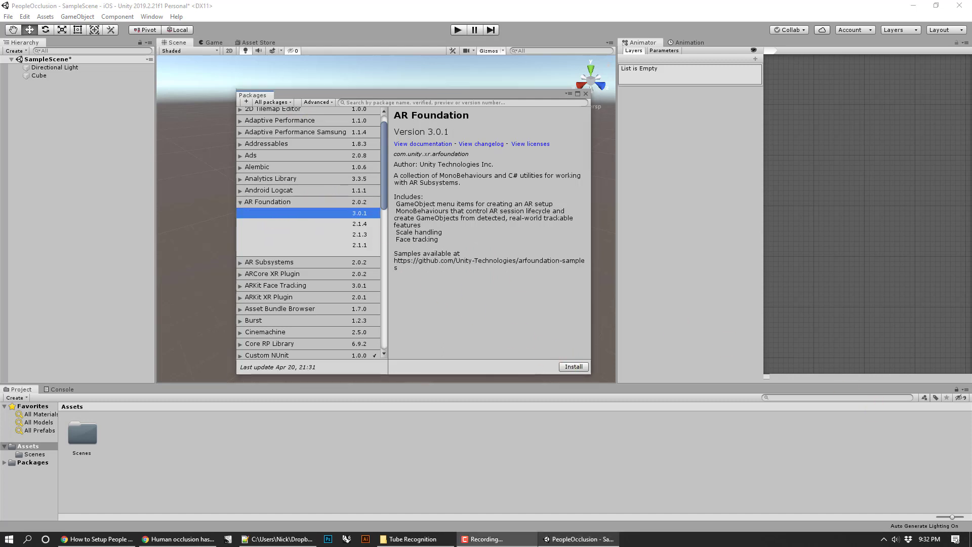
pyautogui.click(315, 105)
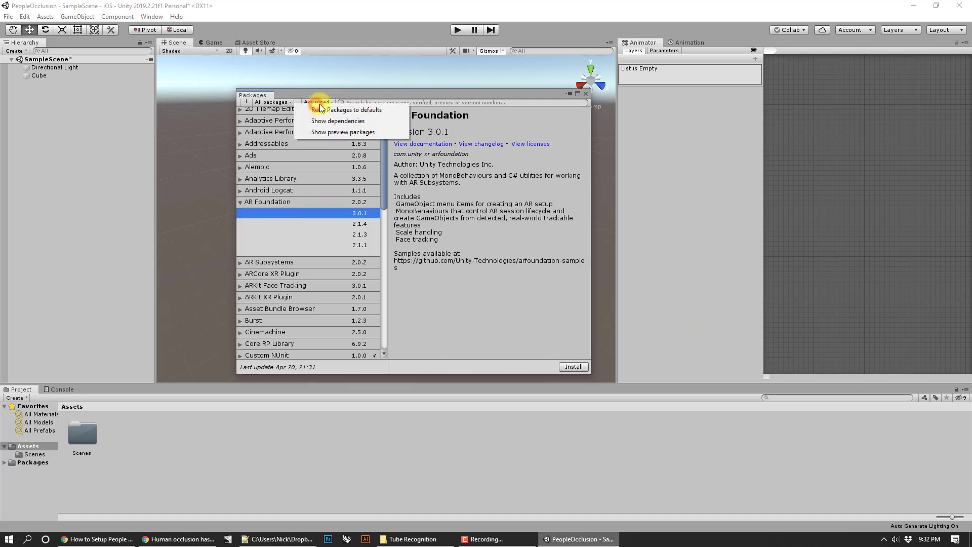
pyautogui.click(333, 133)
# Confirm showing preview packages and install AR Foundation preview.8 - 3.1.0.
pyautogui.click(514, 290)
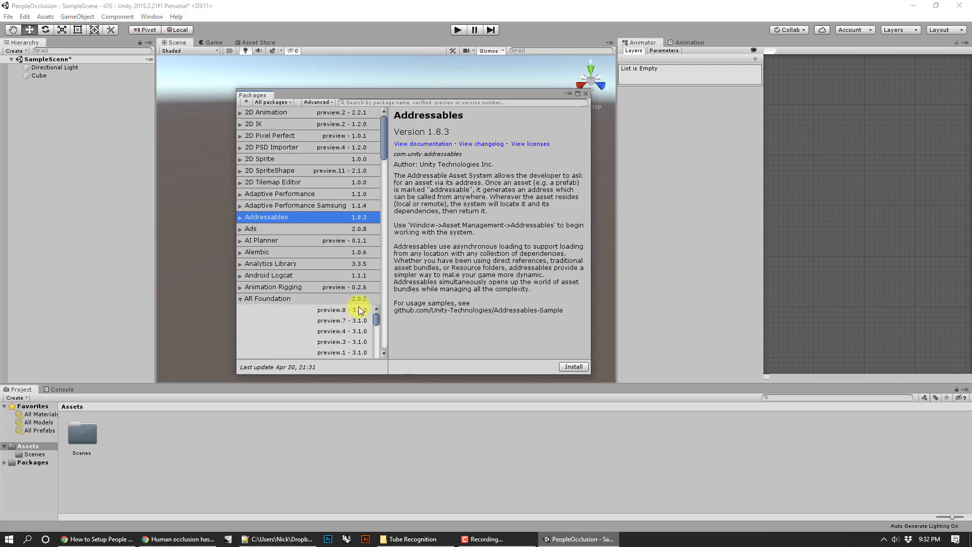
pyautogui.click(335, 311)
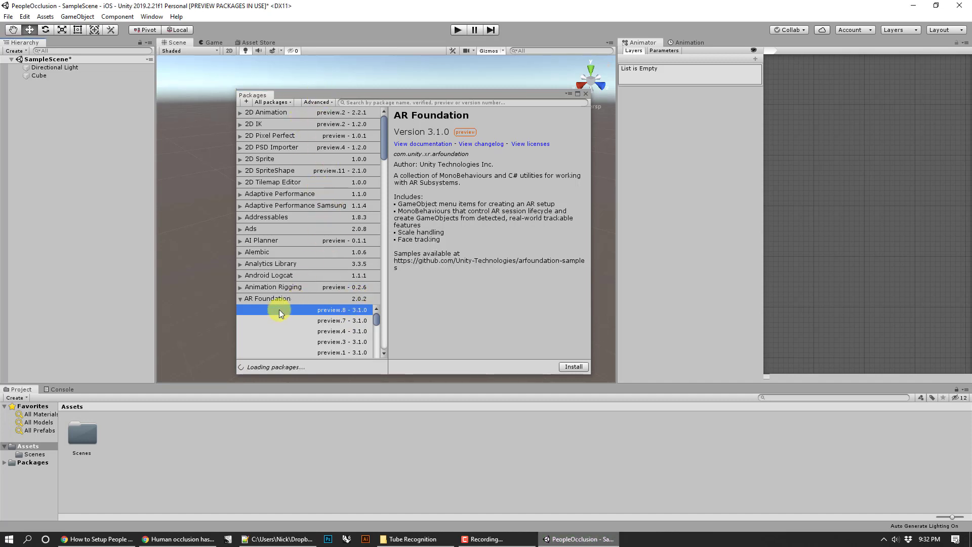
pyautogui.click(385, 148)
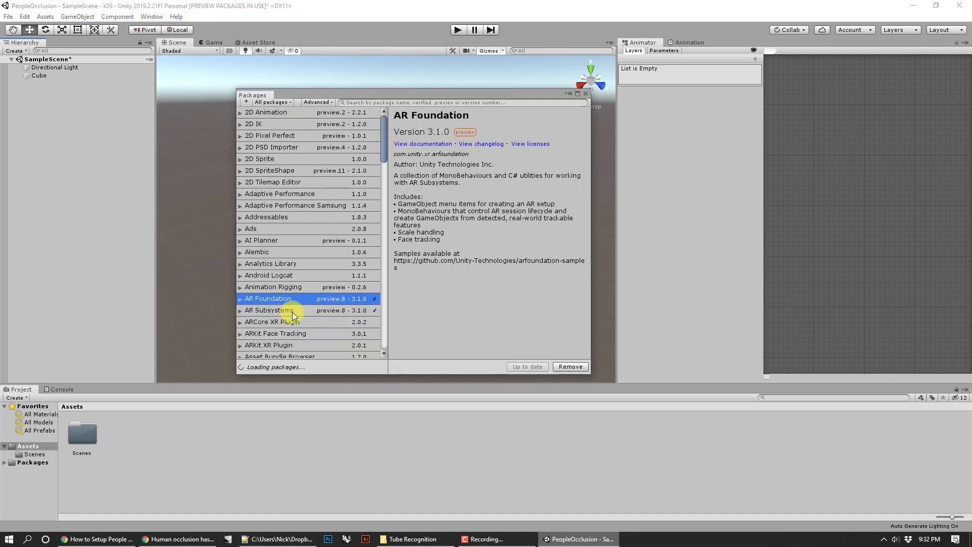
pyautogui.click(264, 312)
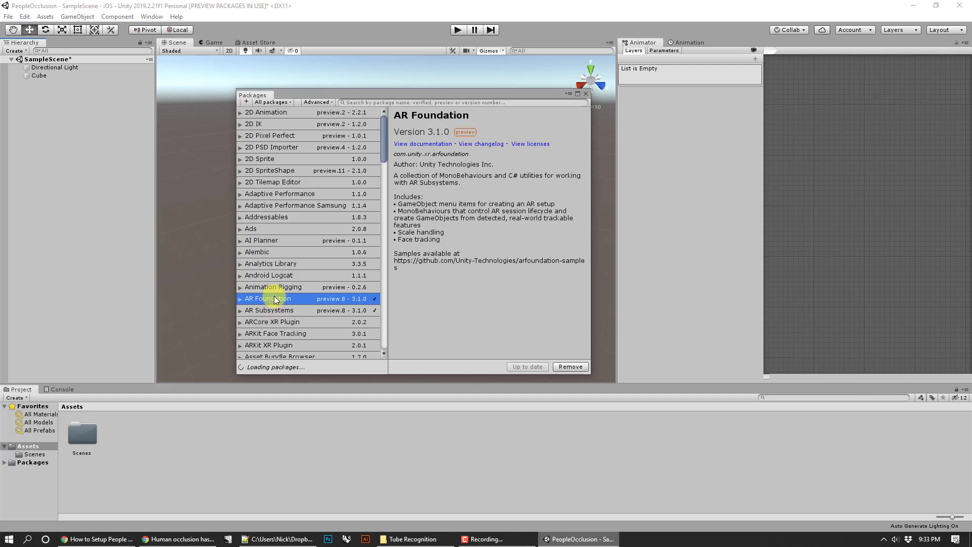
# Install ARKit XR Plugin version preview.8 - 3.1.0 from its full version list.
pyautogui.scroll(-3, 259, 347)
pyautogui.click(259, 341)
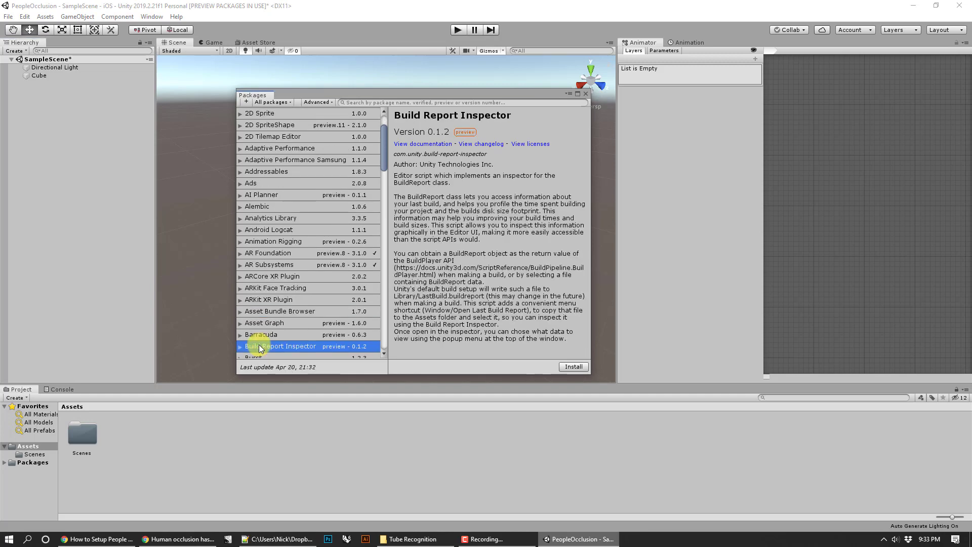
pyautogui.scroll(-1, 273, 324)
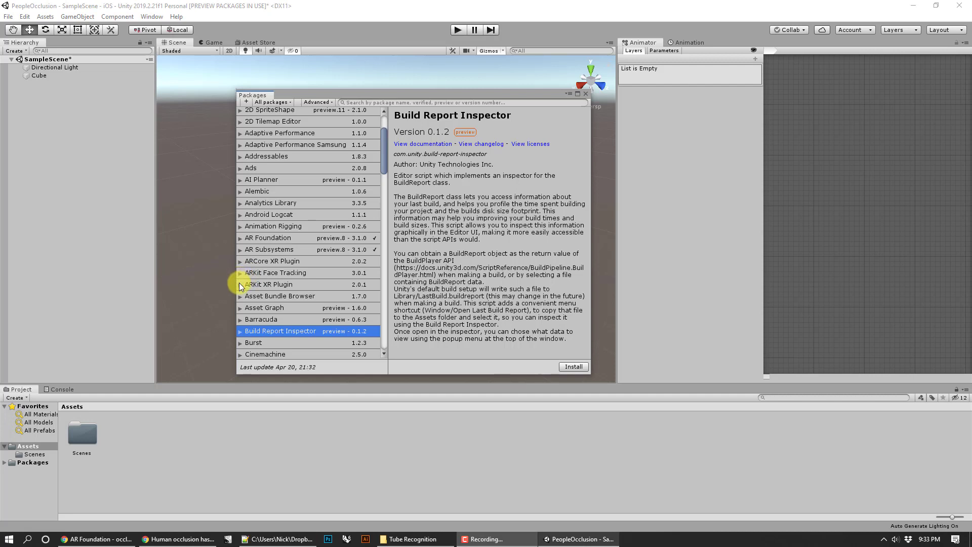
pyautogui.click(240, 284)
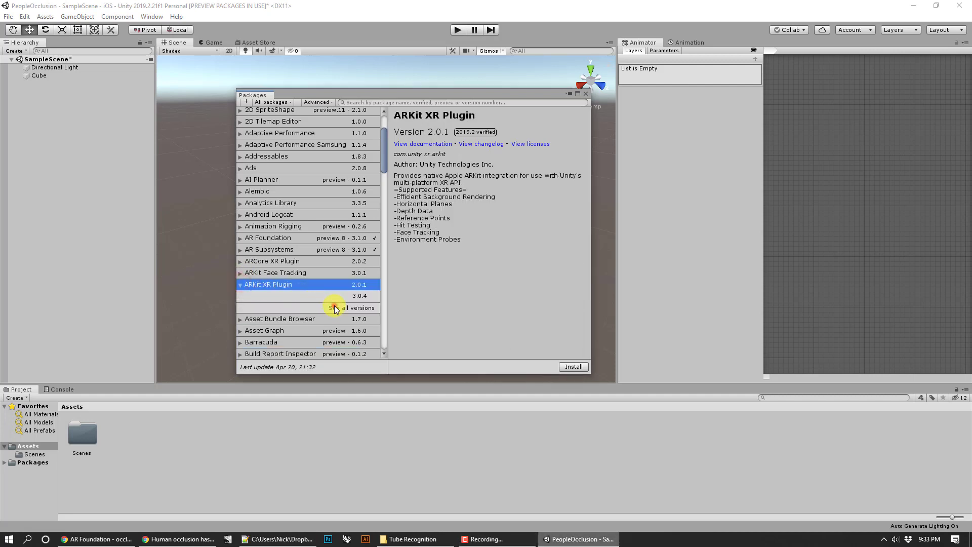
pyautogui.click(314, 305)
pyautogui.click(335, 297)
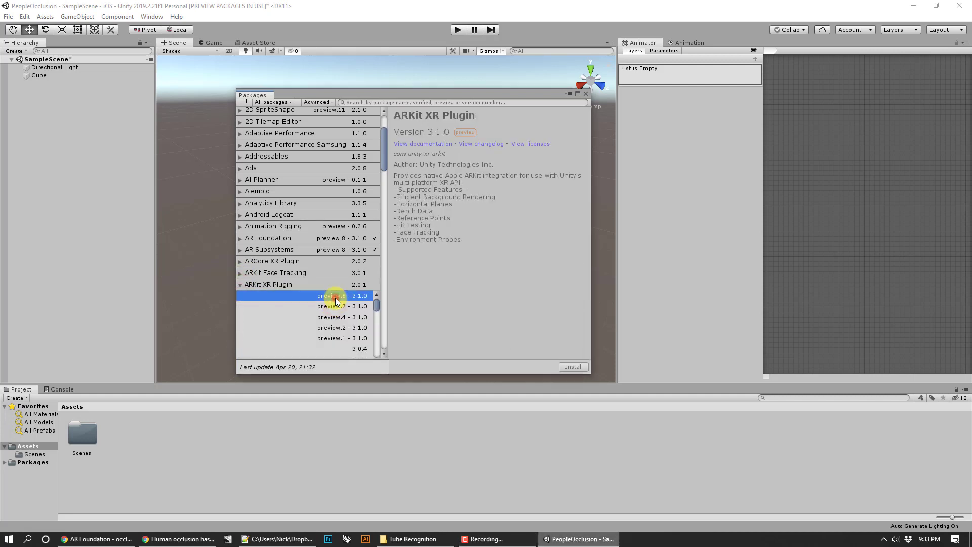
pyautogui.click(575, 367)
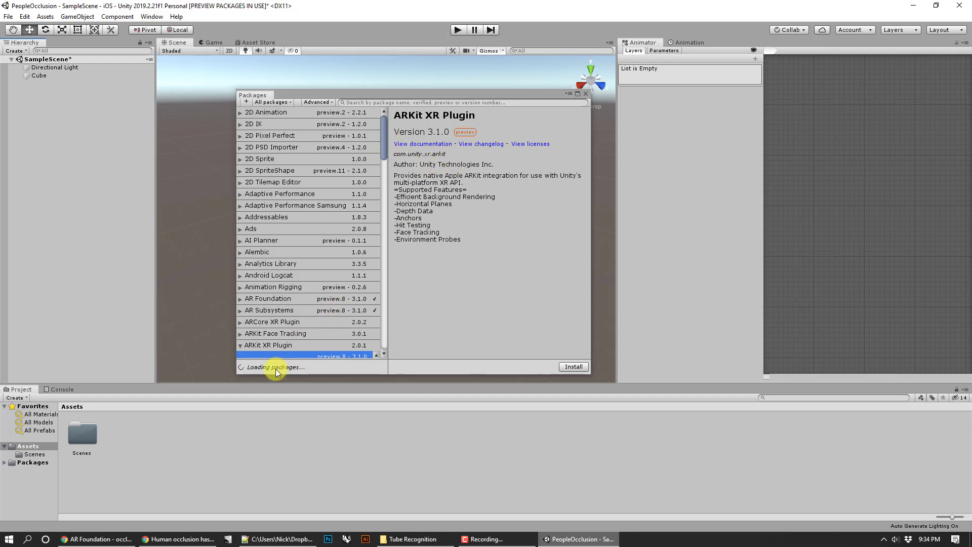
# Install ARCore XR Plugin version preview.8 - 3.1.0.
pyautogui.scroll(-4, 299, 299)
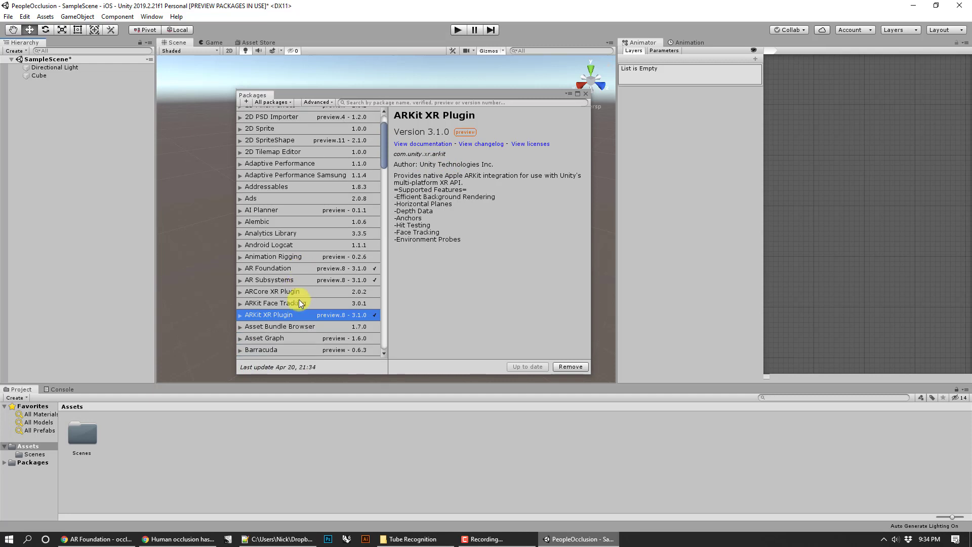
pyautogui.scroll(-1, 299, 298)
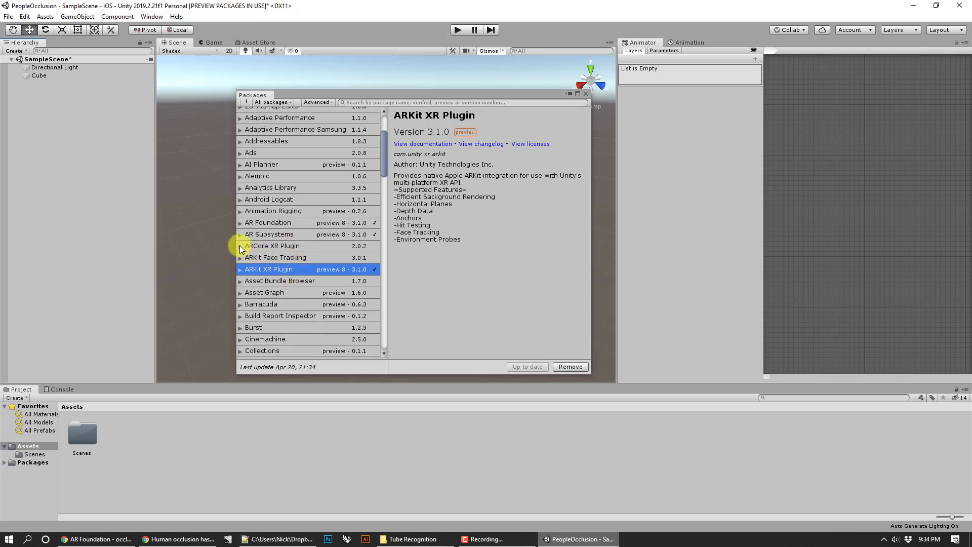
pyautogui.click(240, 247)
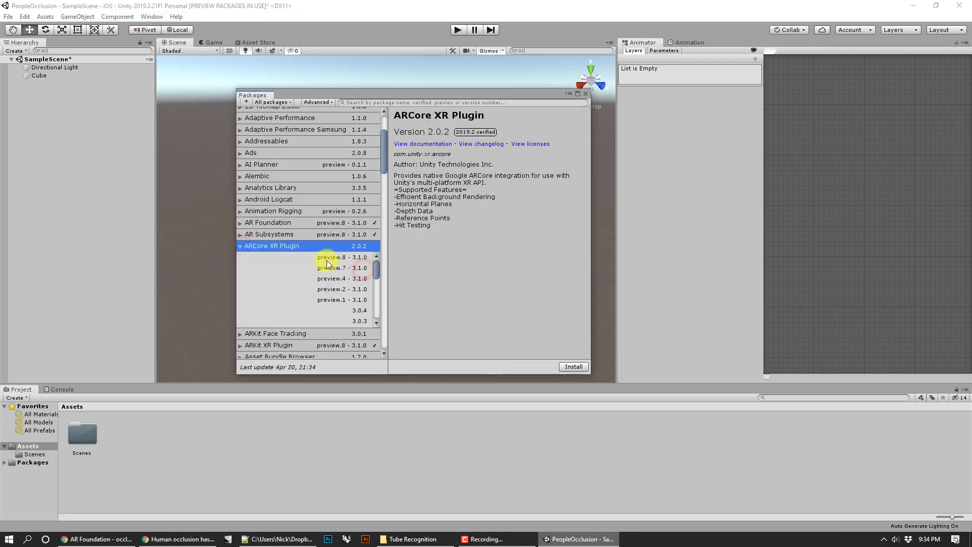
pyautogui.click(318, 258)
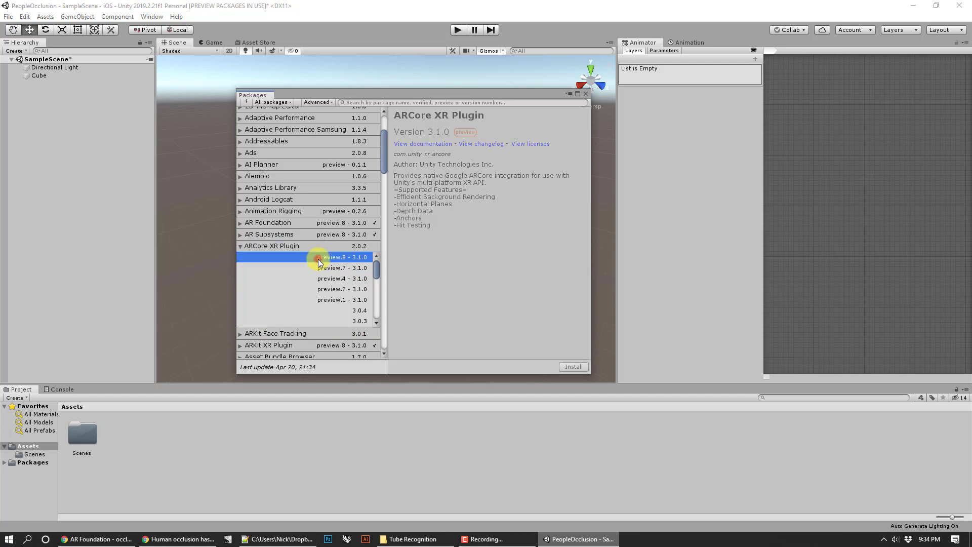
pyautogui.click(574, 366)
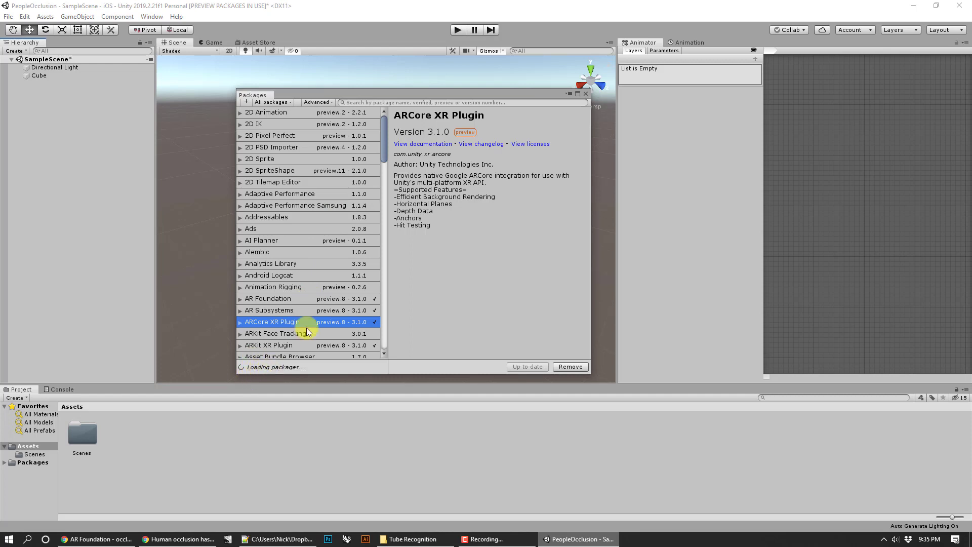
pyautogui.scroll(-5, 330, 250)
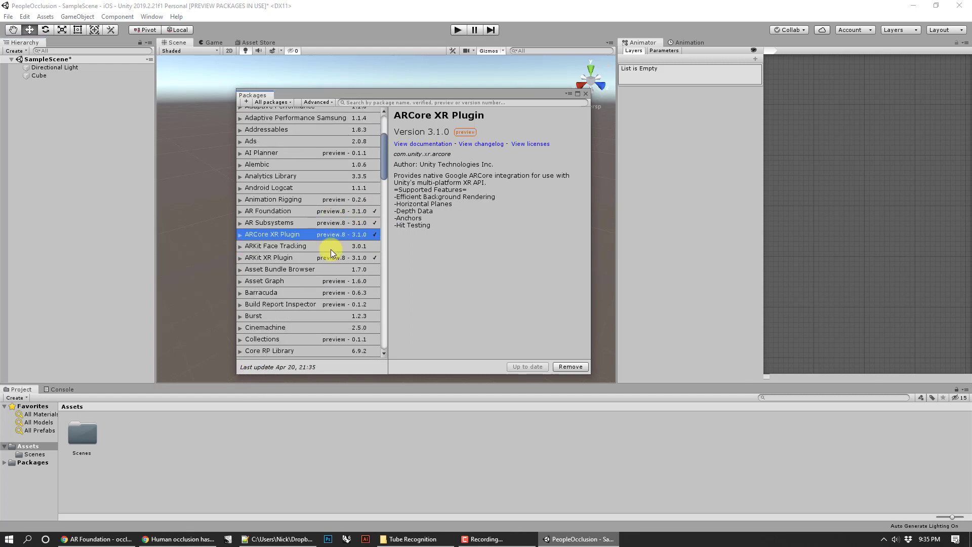
pyautogui.scroll(3, 315, 268)
pyautogui.scroll(3, 318, 262)
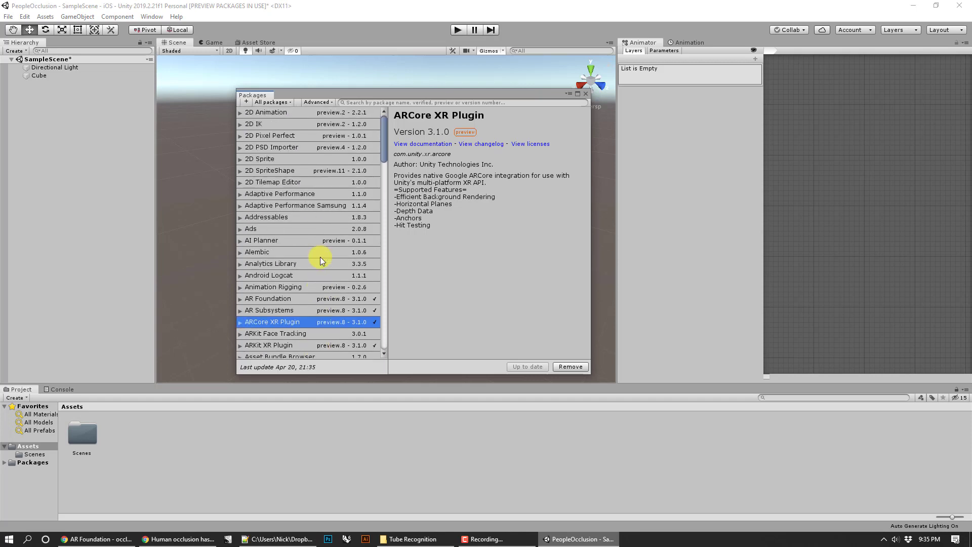
# Close the Package Manager, add an XR > AR Session Origin, and select its AR Camera.
pyautogui.click(586, 96)
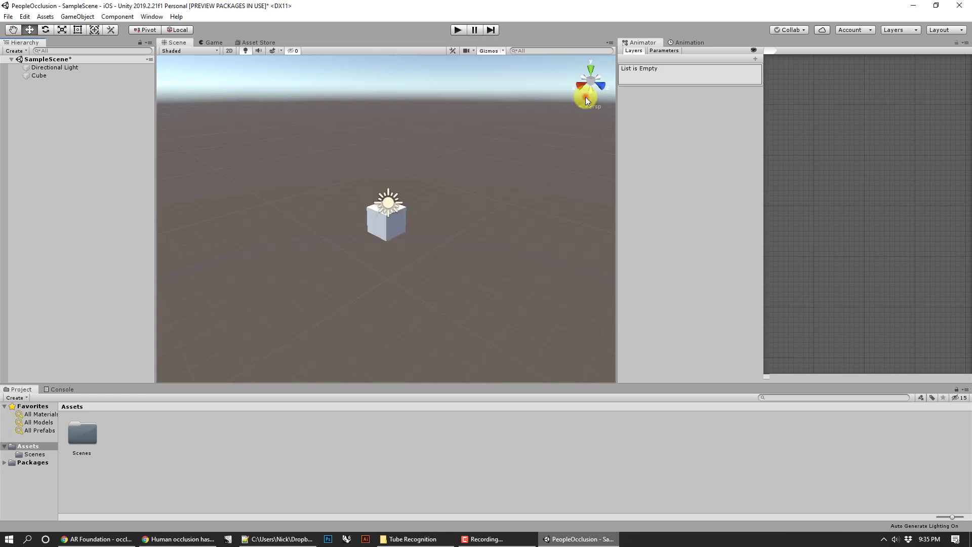
pyautogui.rightClick(55, 95)
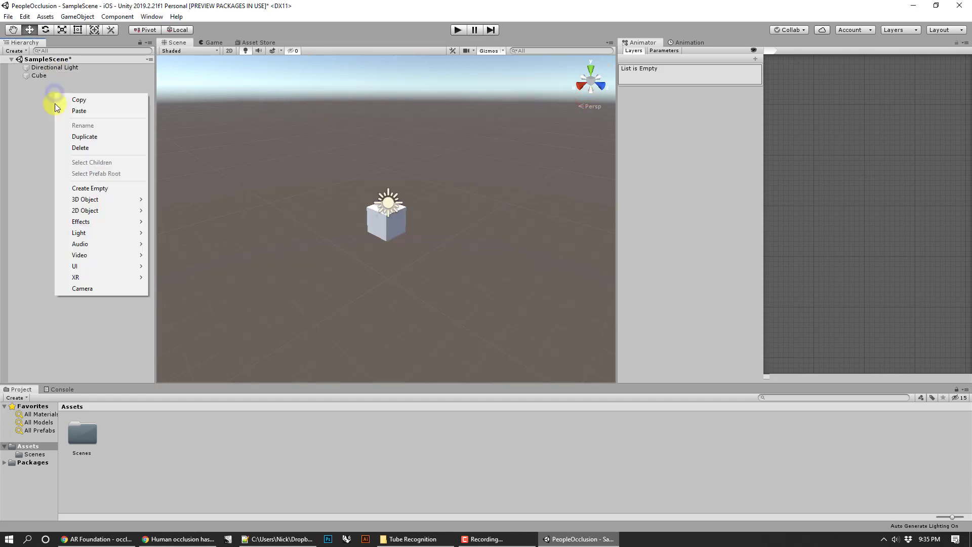
pyautogui.moveTo(83, 281)
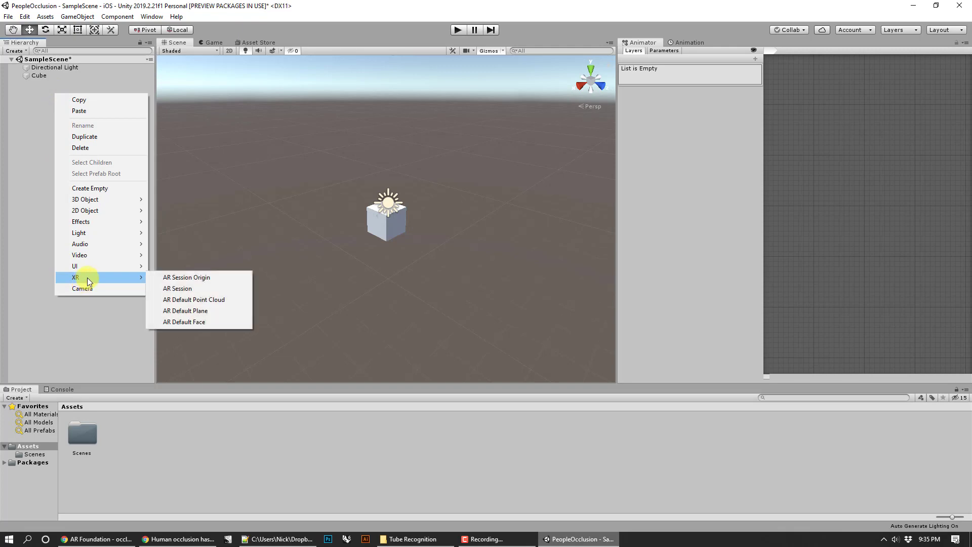
pyautogui.click(169, 278)
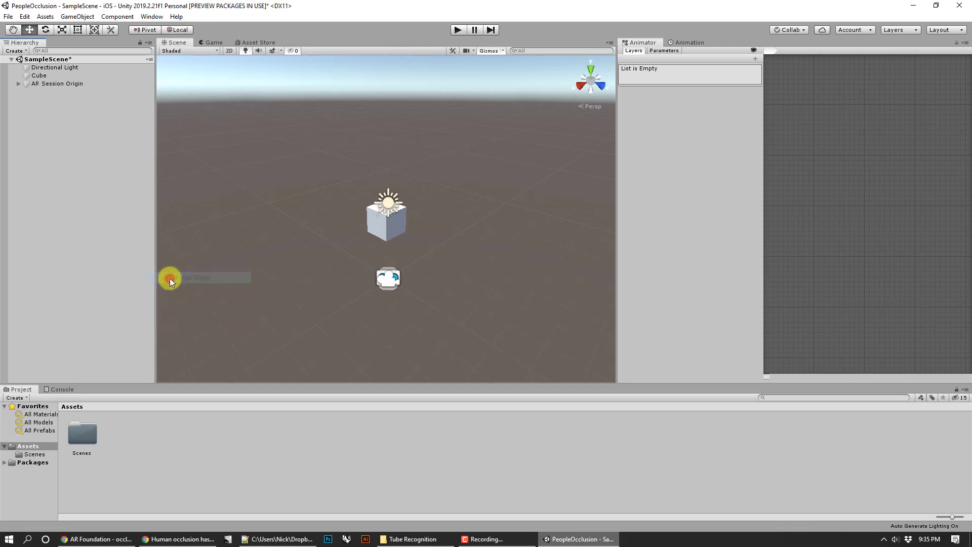
pyautogui.click(18, 83)
pyautogui.click(41, 92)
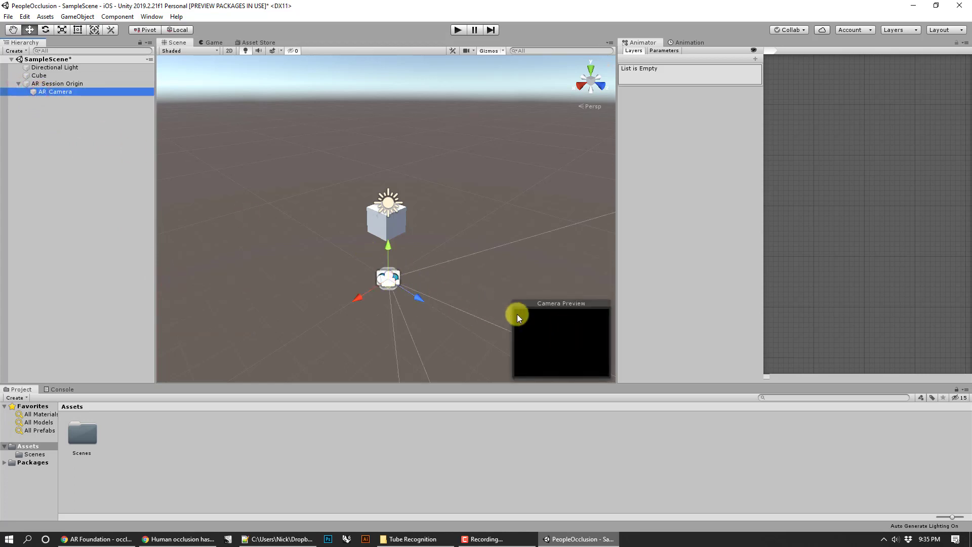
pyautogui.moveTo(458, 234); pyautogui.dragTo(441, 213, button='middle')
# Move the Cube down toward the AR Camera and check its placement from other angles.
pyautogui.click(367, 200)
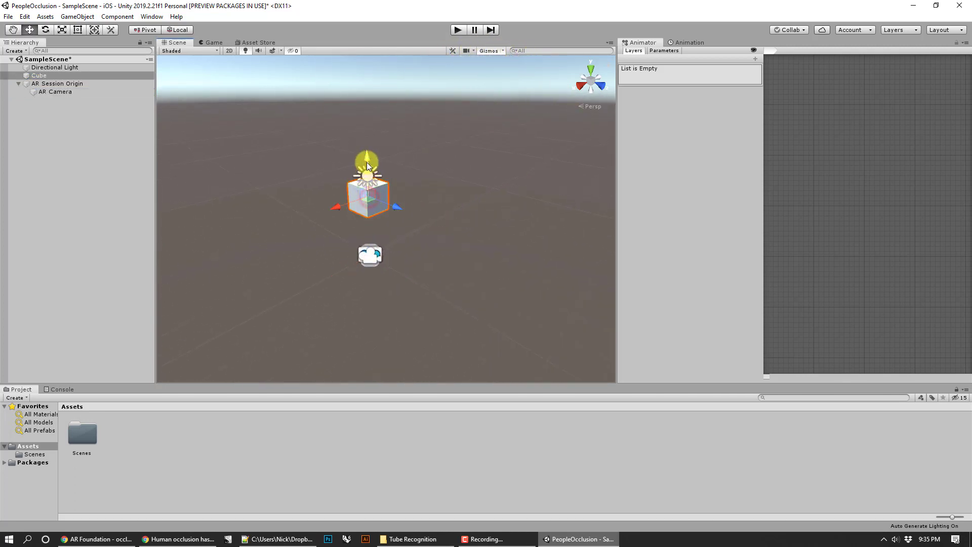
pyautogui.moveTo(366, 167); pyautogui.dragTo(368, 208)
pyautogui.click(81, 92)
pyautogui.click(352, 227)
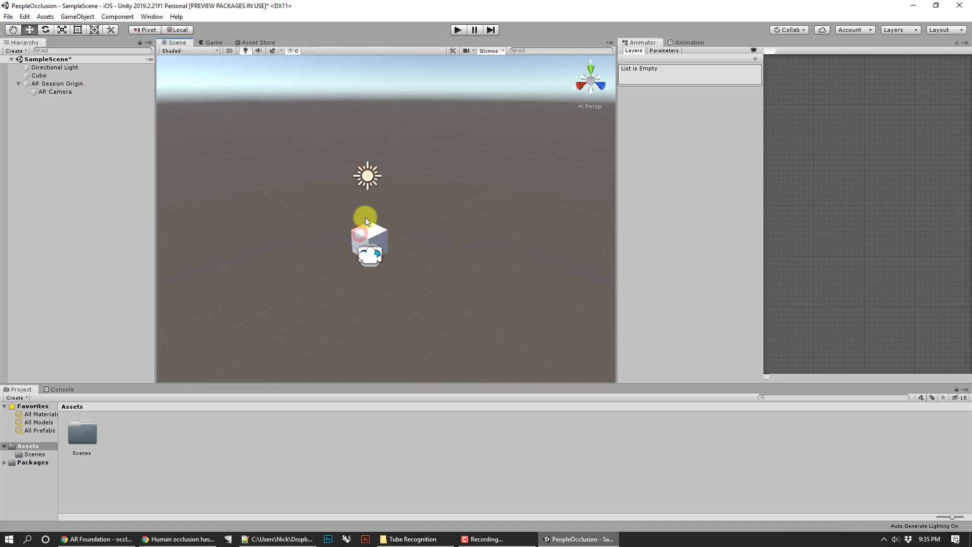
pyautogui.click(367, 220)
pyautogui.keyDown('alt'); pyautogui.moveTo(369, 219); pyautogui.dragTo(293, 242); pyautogui.keyUp('alt')
pyautogui.click(294, 244)
pyautogui.keyDown('alt'); pyautogui.moveTo(205, 208); pyautogui.dragTo(357, 243); pyautogui.keyUp('alt')
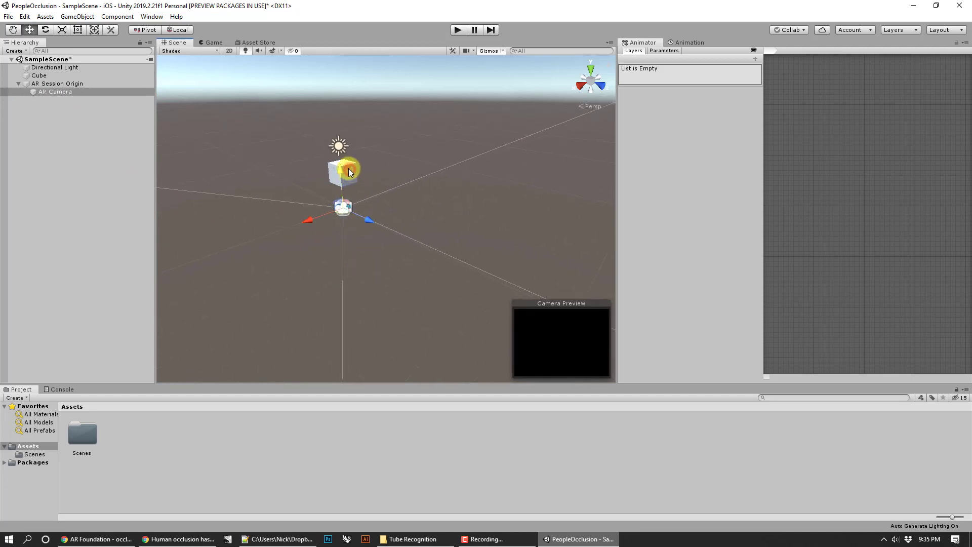
# Move the Cube forward in front of the camera, verify it in Game view, and raise it slightly.
pyautogui.click(65, 74)
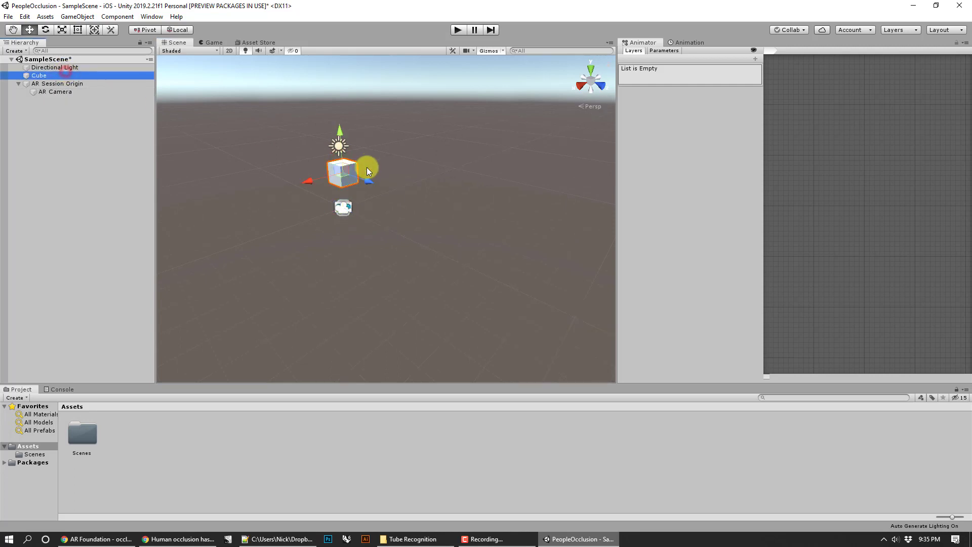
pyautogui.moveTo(363, 177); pyautogui.dragTo(413, 206)
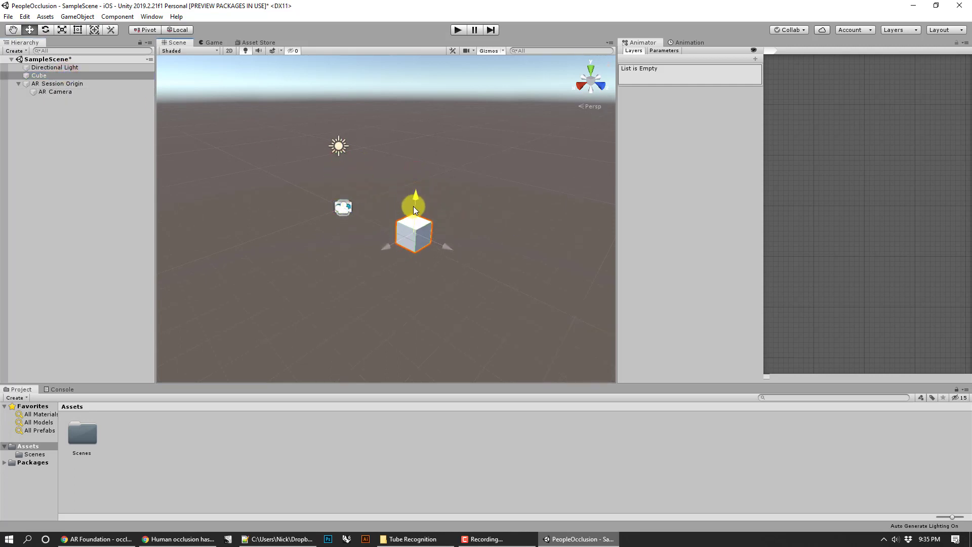
pyautogui.click(205, 41)
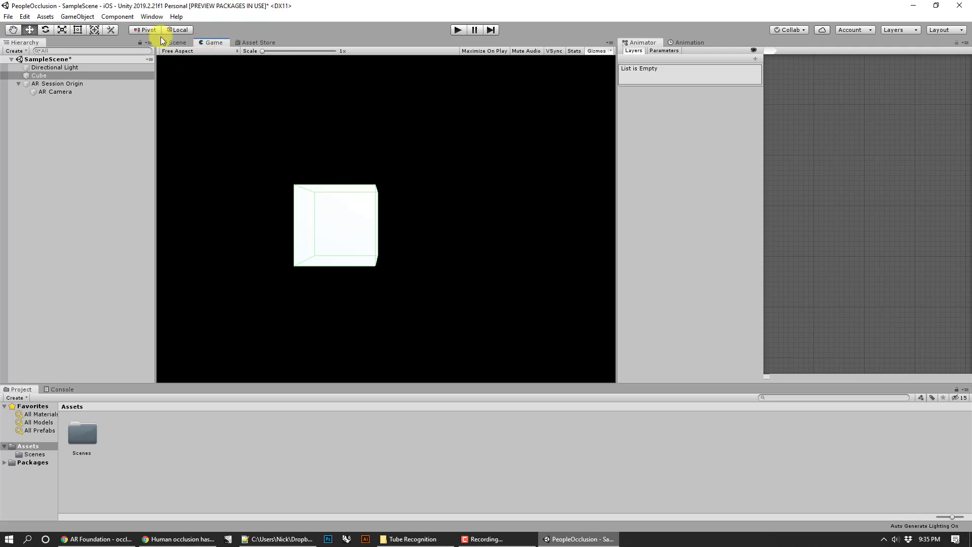
pyautogui.click(176, 43)
pyautogui.click(432, 157)
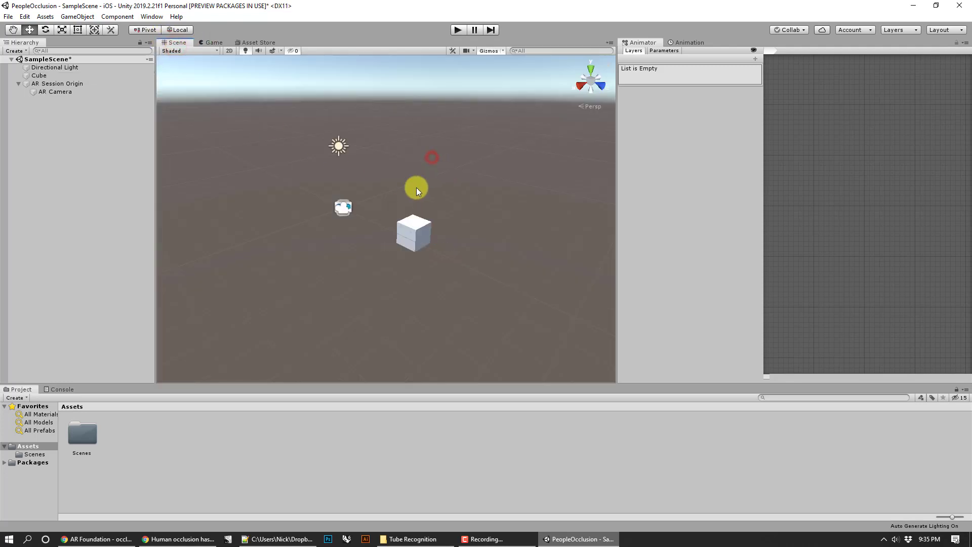
pyautogui.click(425, 224)
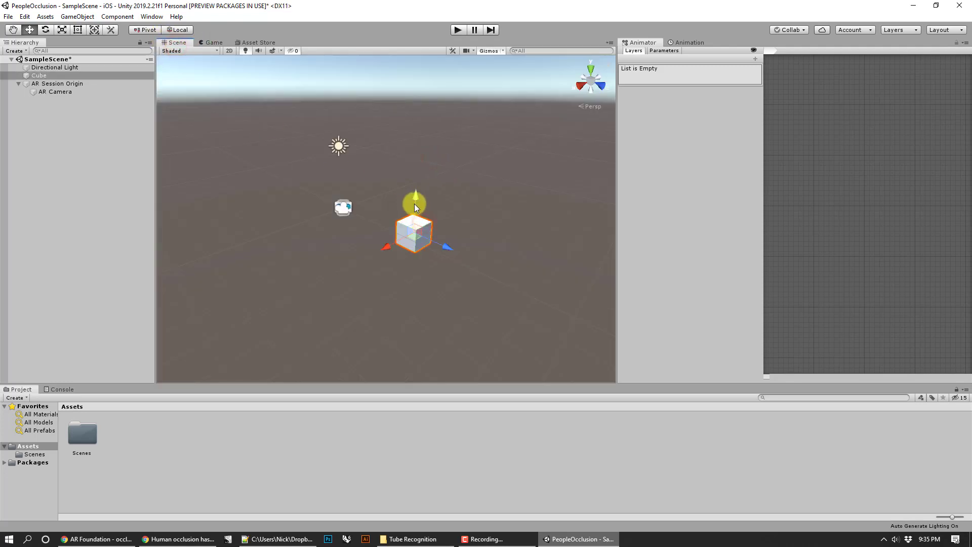
pyautogui.moveTo(414, 204); pyautogui.dragTo(414, 199)
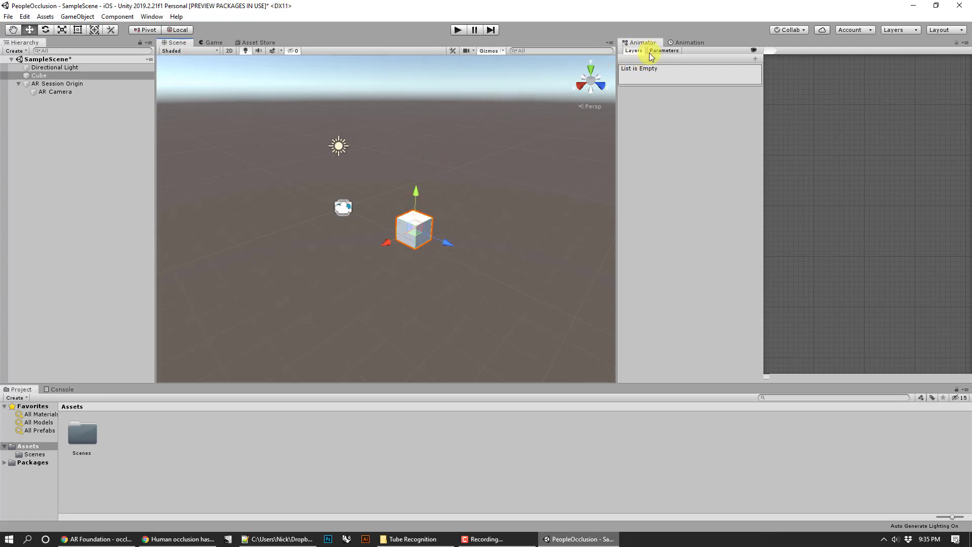
# Add an Inspector tab to the right-hand panel beside the Animator.
pyautogui.rightClick(710, 41)
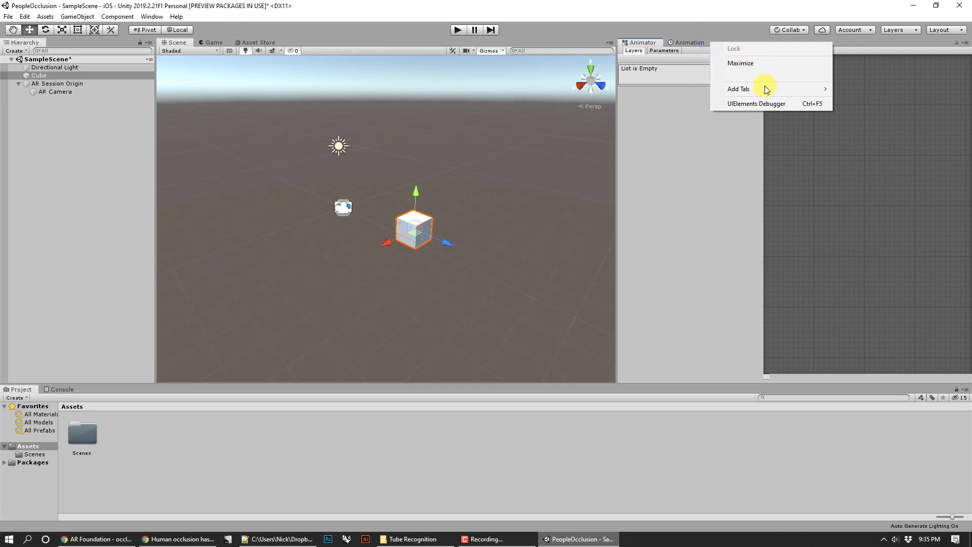
pyautogui.moveTo(764, 89)
pyautogui.click(870, 116)
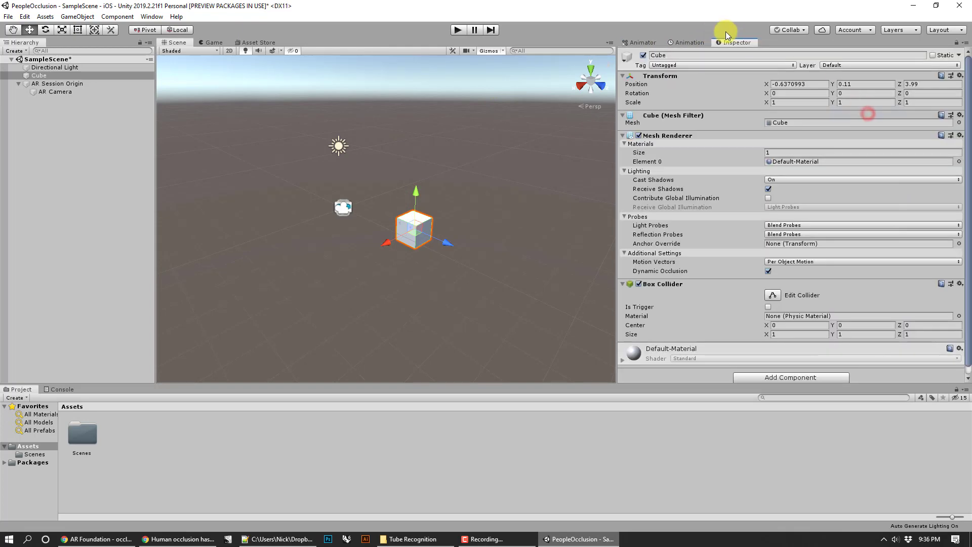
# Close the Animation and Animator tabs, leaving only the Inspector.
pyautogui.click(685, 44)
pyautogui.rightClick(684, 43)
pyautogui.click(709, 75)
pyautogui.rightClick(632, 43)
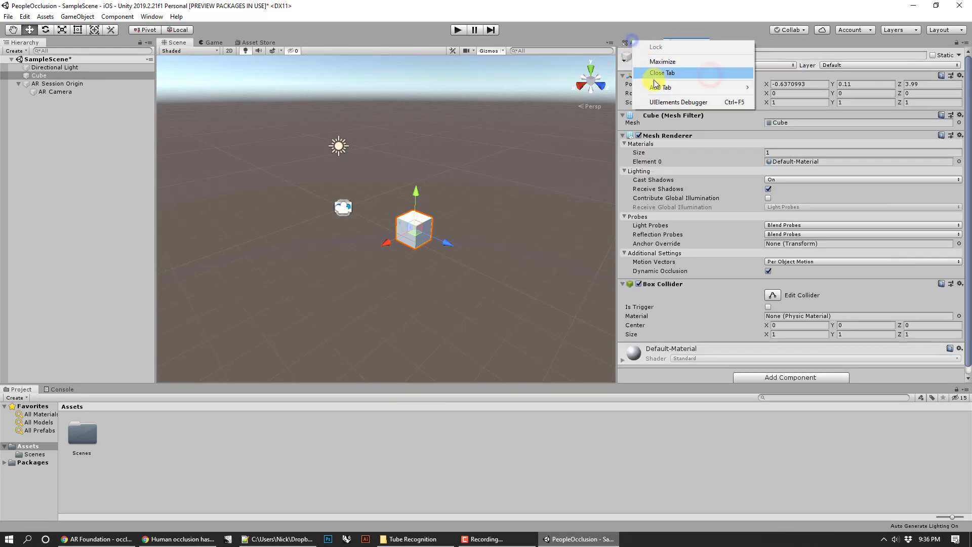
pyautogui.click(659, 76)
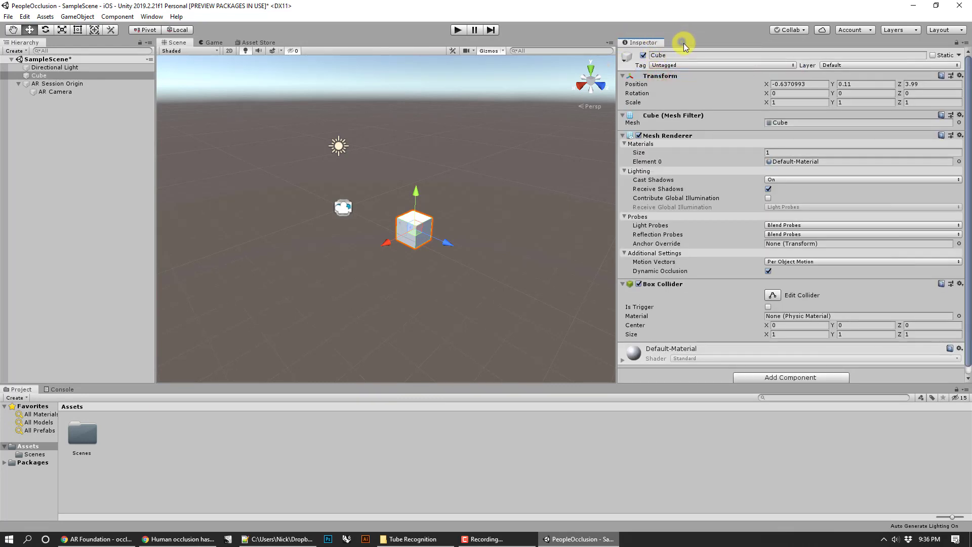
pyautogui.rightClick(655, 42)
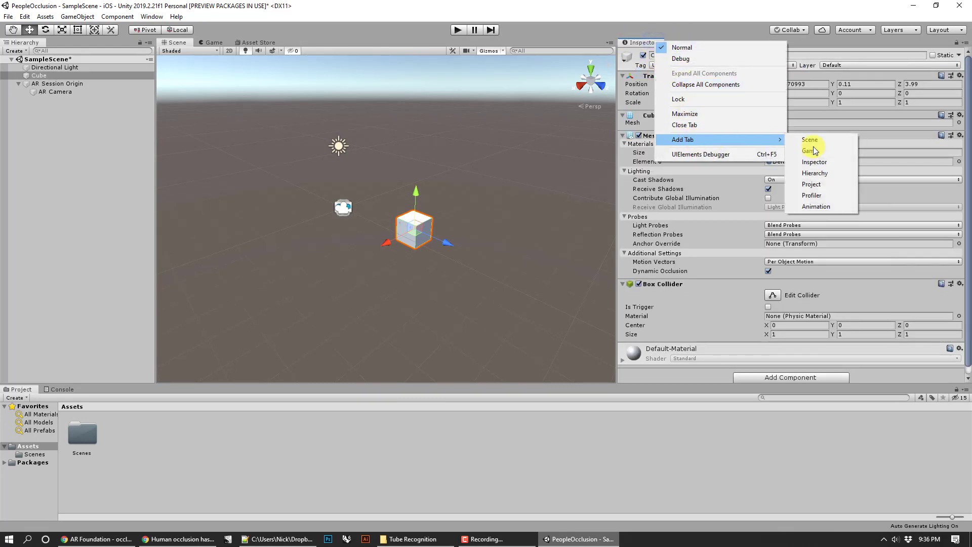
pyautogui.click(719, 21)
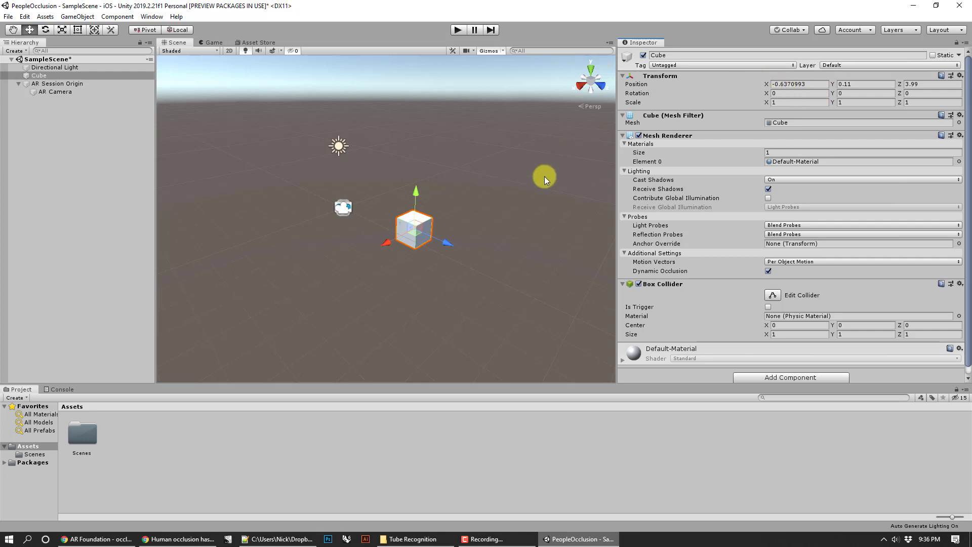
# Create an XR > AR Session object from the Hierarchy's context menu.
pyautogui.click(81, 85)
pyautogui.click(75, 127)
pyautogui.click(56, 92)
pyautogui.click(61, 147)
pyautogui.rightClick(55, 144)
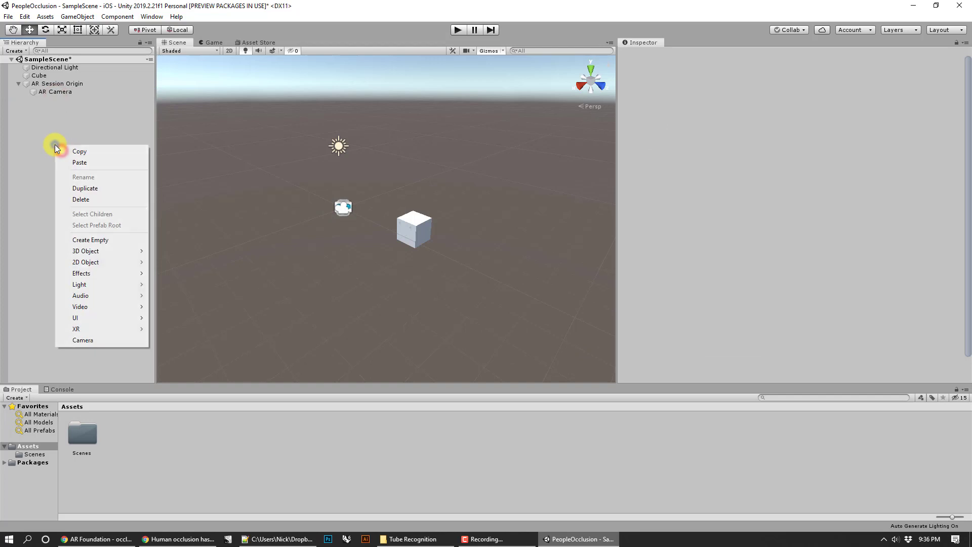
pyautogui.click(91, 328)
pyautogui.click(195, 340)
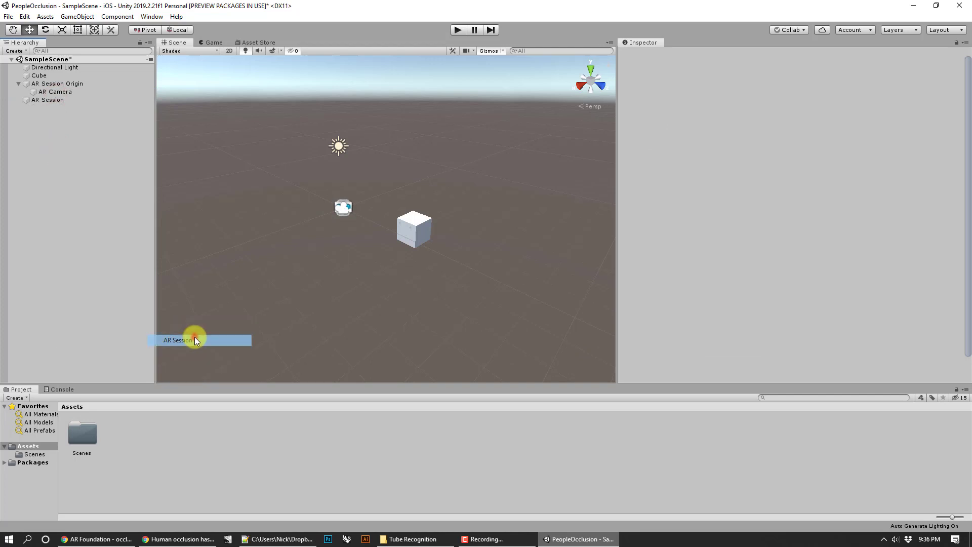
# Inspect the components of AR Session, AR Session Origin, AR Camera and Cube.
pyautogui.click(93, 165)
pyautogui.click(60, 100)
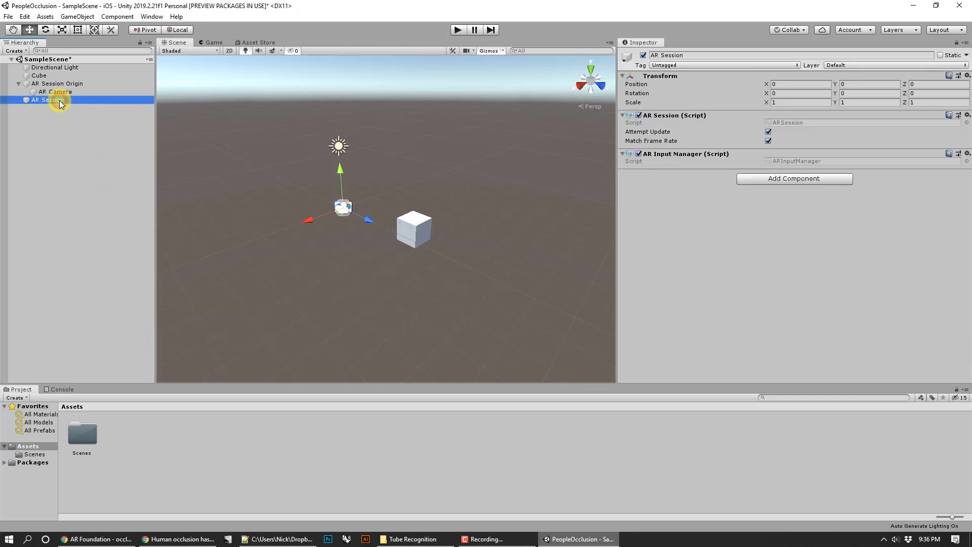
pyautogui.click(59, 169)
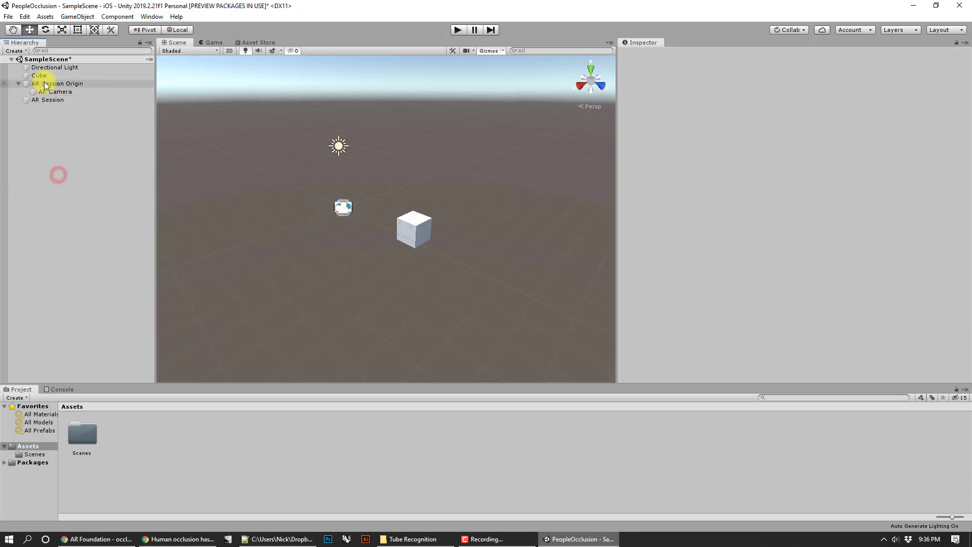
pyautogui.click(48, 83)
pyautogui.click(50, 93)
pyautogui.click(48, 100)
pyautogui.click(39, 75)
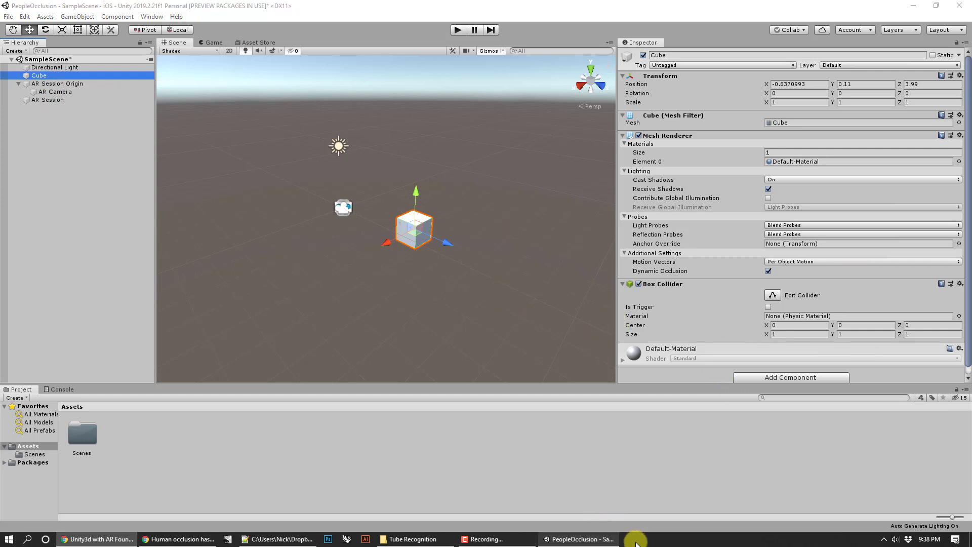
# Back in Unity, select the AR Camera and begin adding a component.
pyautogui.click(484, 539)
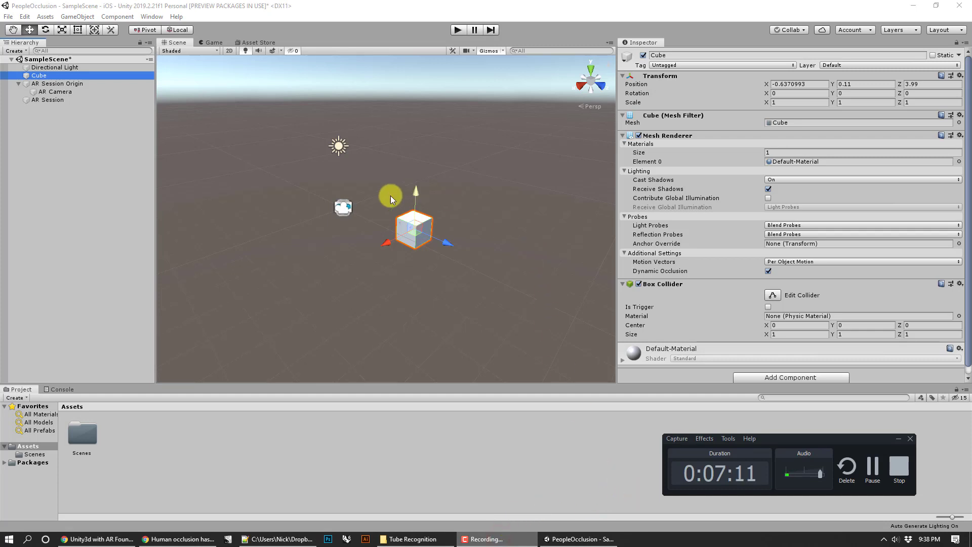
pyautogui.click(56, 91)
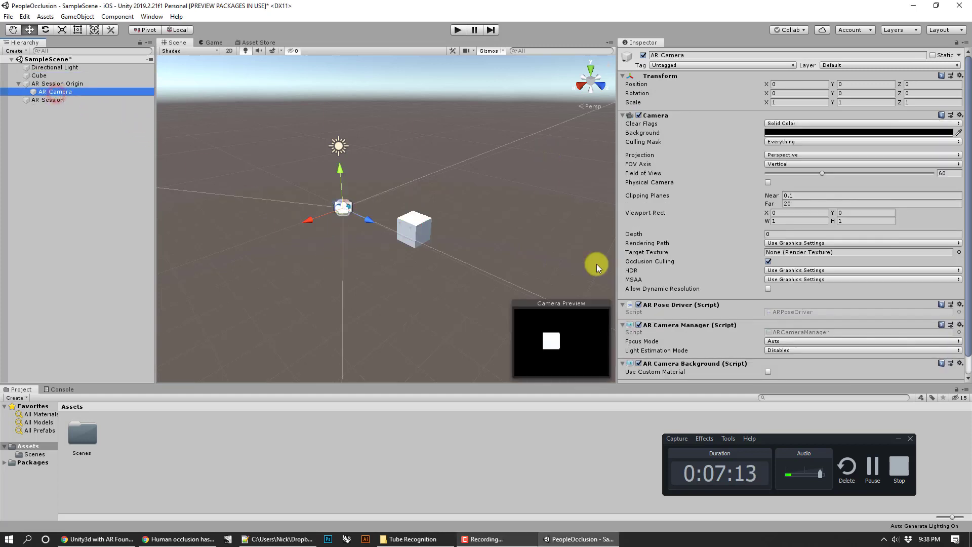
pyautogui.scroll(-2, 727, 271)
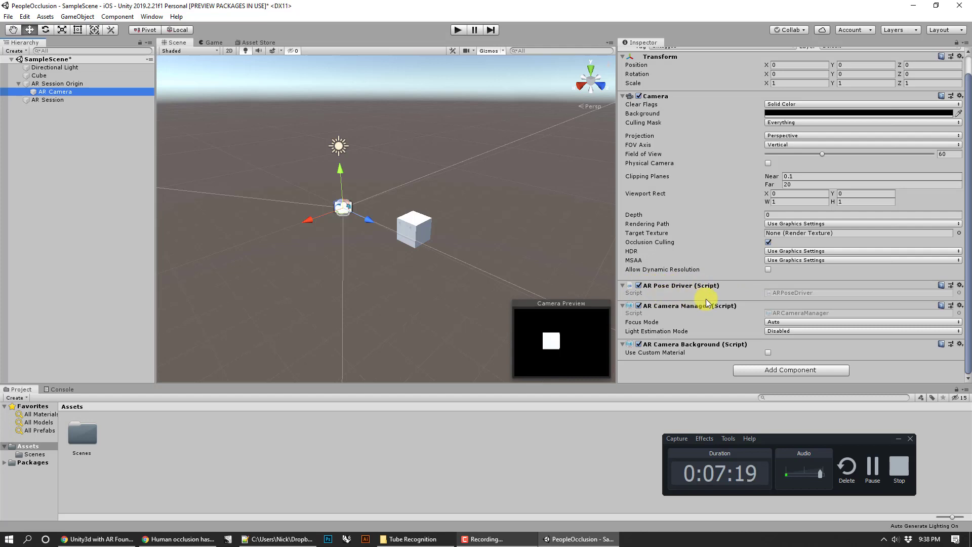
pyautogui.click(775, 372)
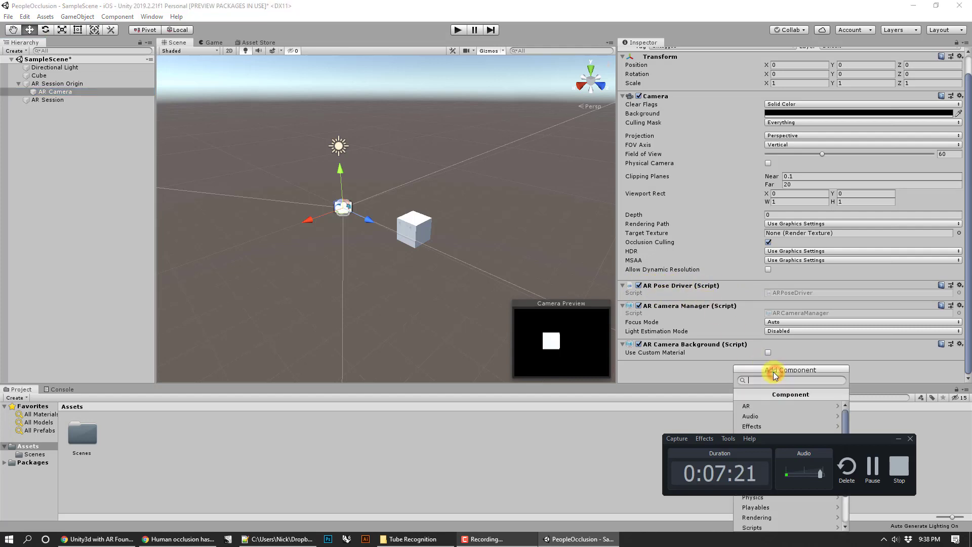
pyautogui.moveTo(787, 442); pyautogui.dragTo(970, 412)
# Search 'ar occ' and add the AR Occlusion Manager to the AR Camera, then return to the forum thread.
pyautogui.click(768, 370)
pyautogui.write('ar pos')
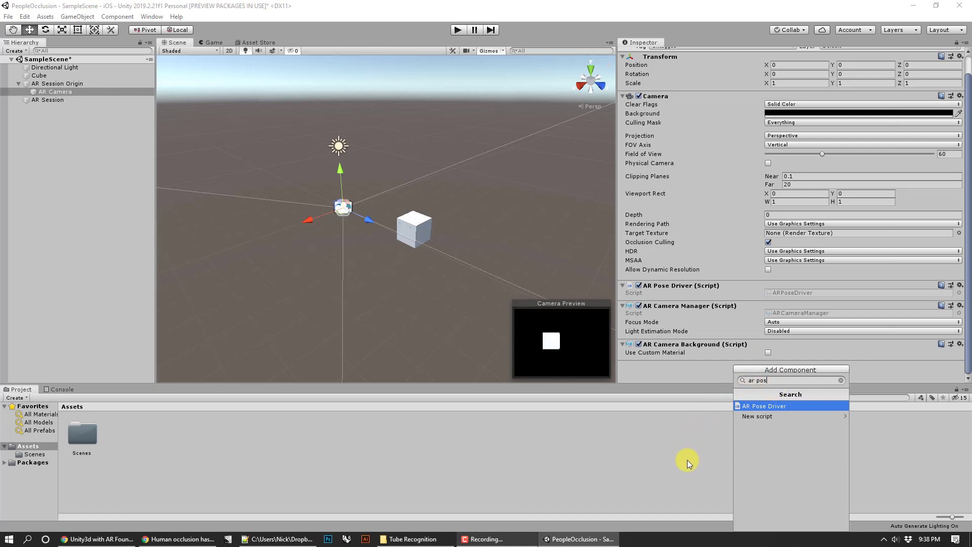
pyautogui.press('BackSpace')
pyautogui.press('BackSpace')
pyautogui.press('BackSpace')
pyautogui.write('occ')
pyautogui.click(756, 406)
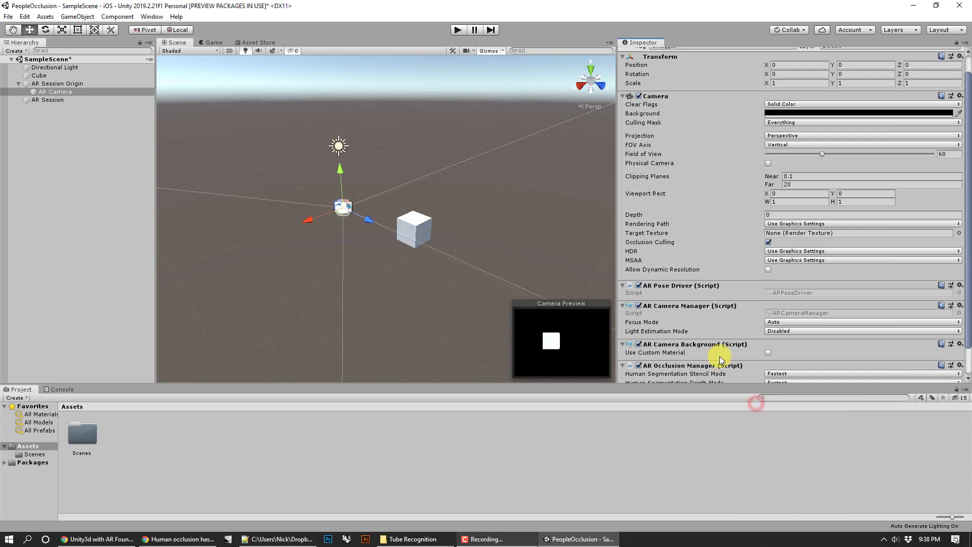
pyautogui.scroll(-2, 720, 356)
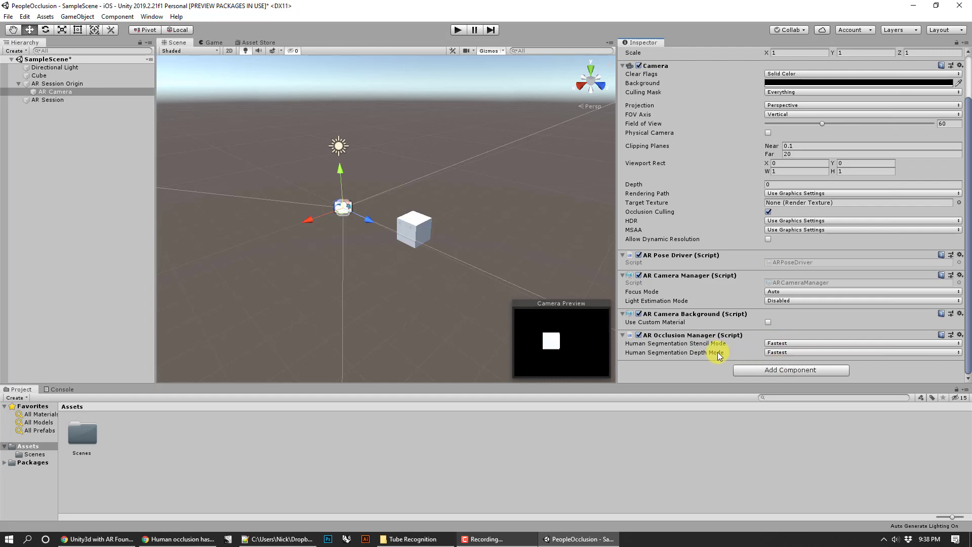
pyautogui.click(180, 538)
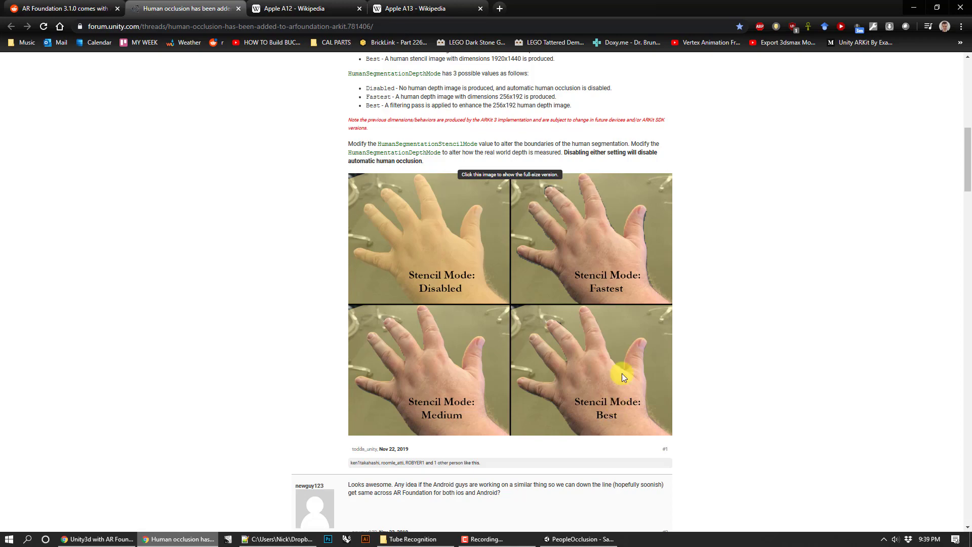
pyautogui.scroll(3, 483, 138)
pyautogui.scroll(5, 483, 138)
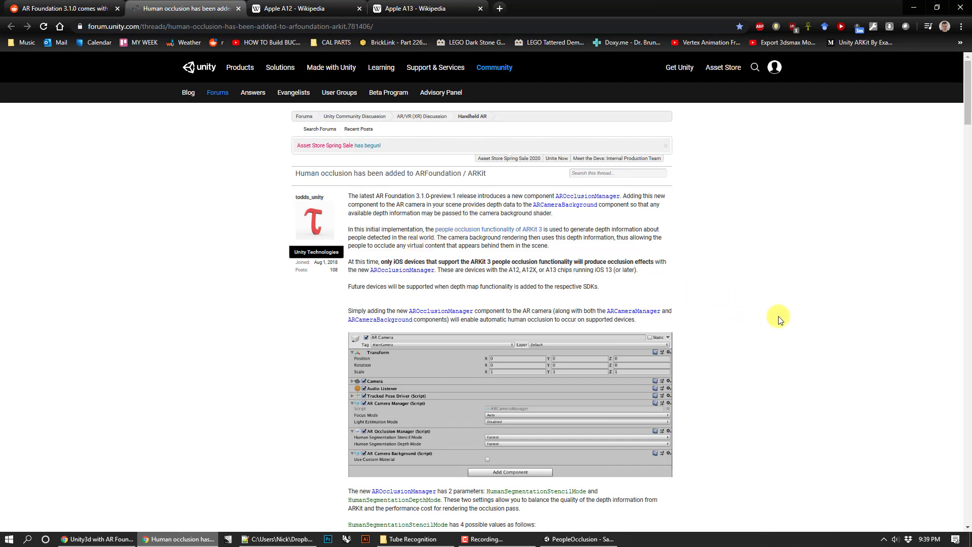
pyautogui.scroll(-3, 782, 319)
pyautogui.scroll(-3, 528, 263)
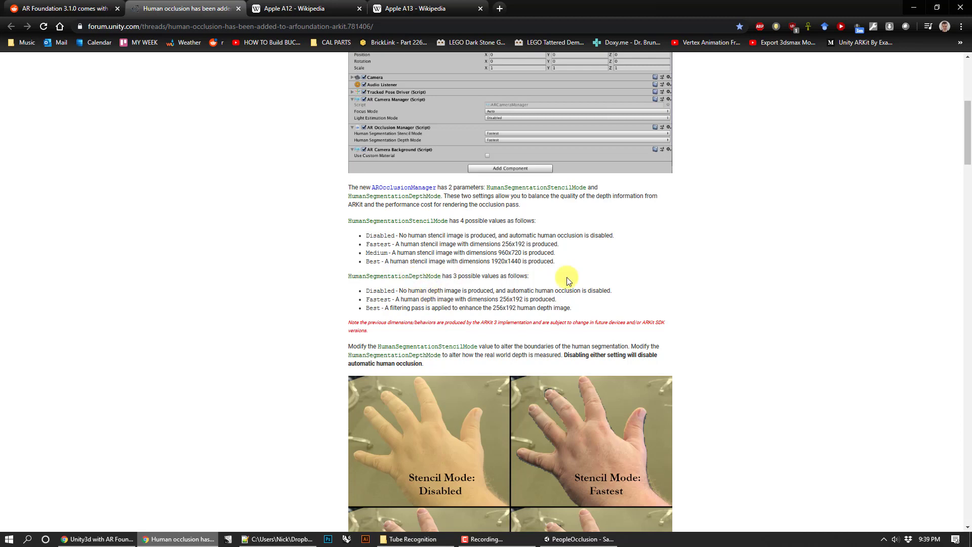
pyautogui.scroll(-4, 715, 301)
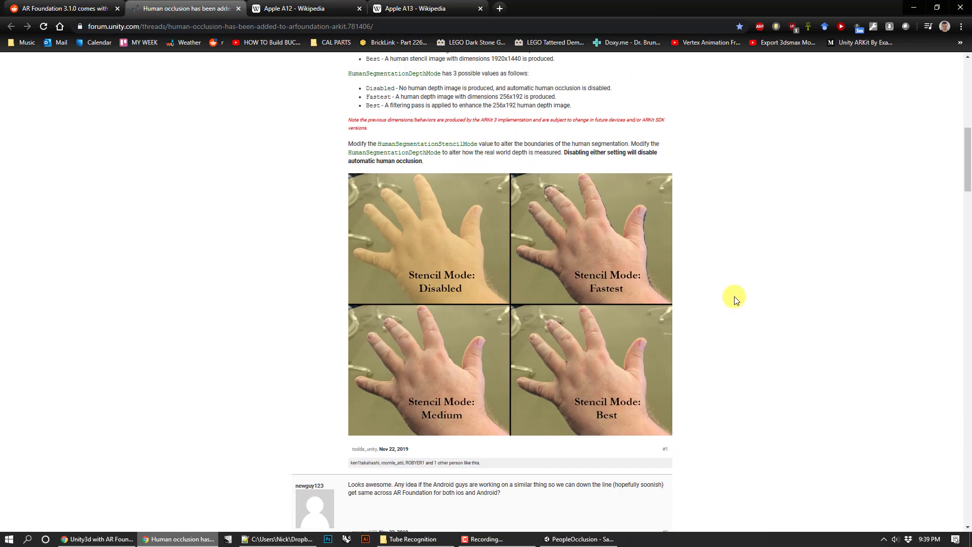
# In the Unity editor, open File > Build Settings (iOS platform) and move the window over the scene.
pyautogui.click(599, 535)
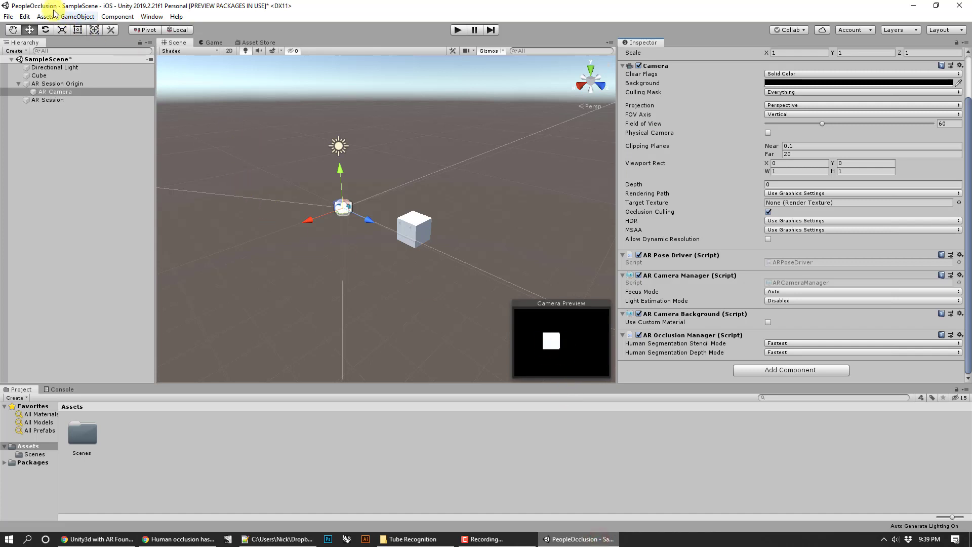
pyautogui.click(8, 16)
pyautogui.click(45, 115)
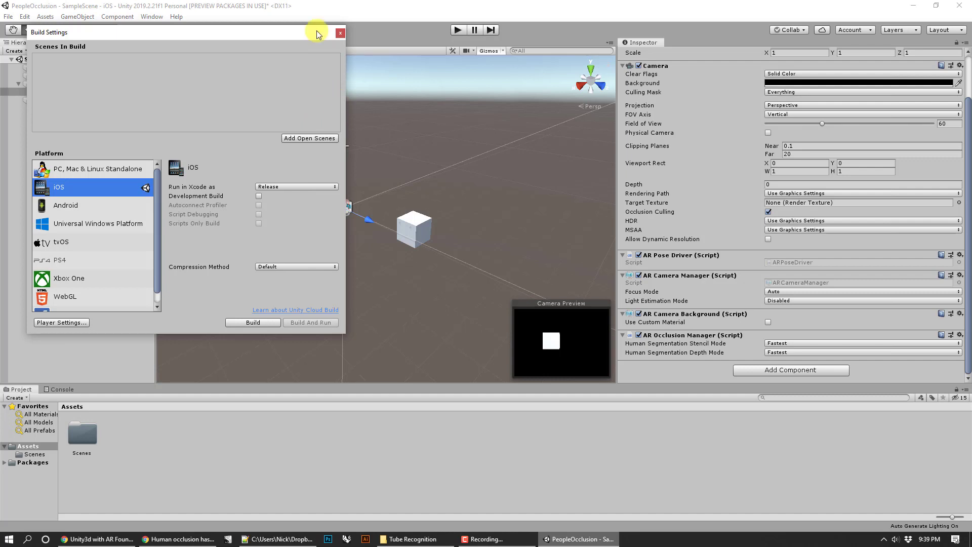
pyautogui.moveTo(301, 34); pyautogui.dragTo(458, 72)
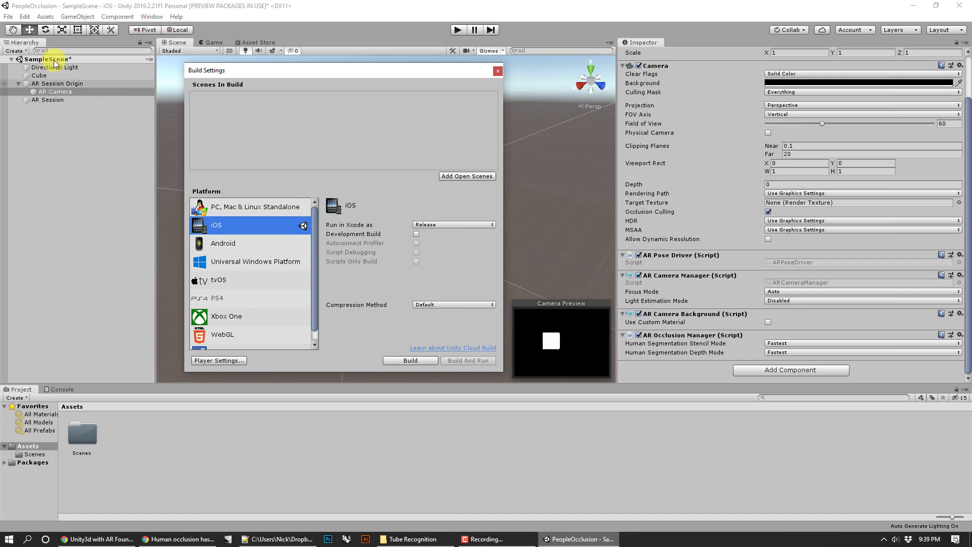
pyautogui.click(152, 16)
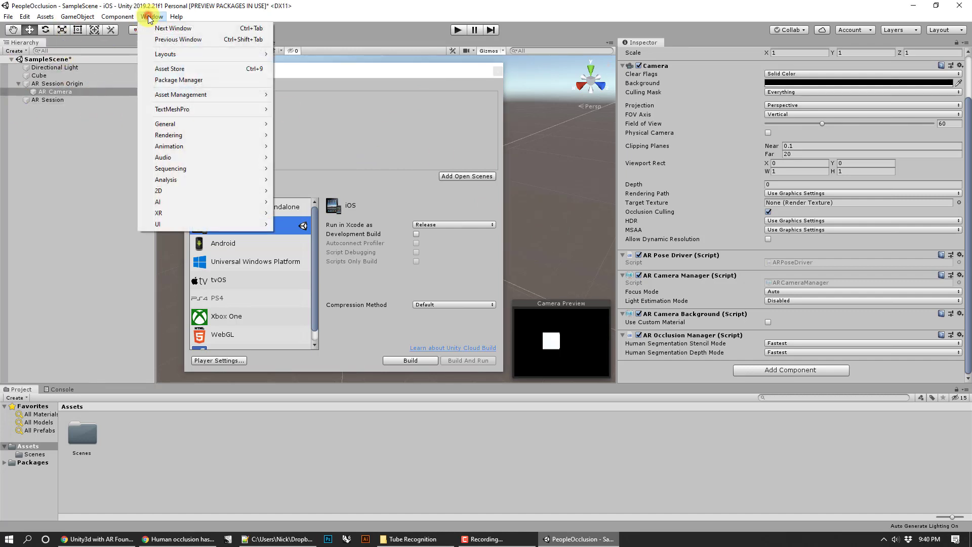
pyautogui.click(276, 6)
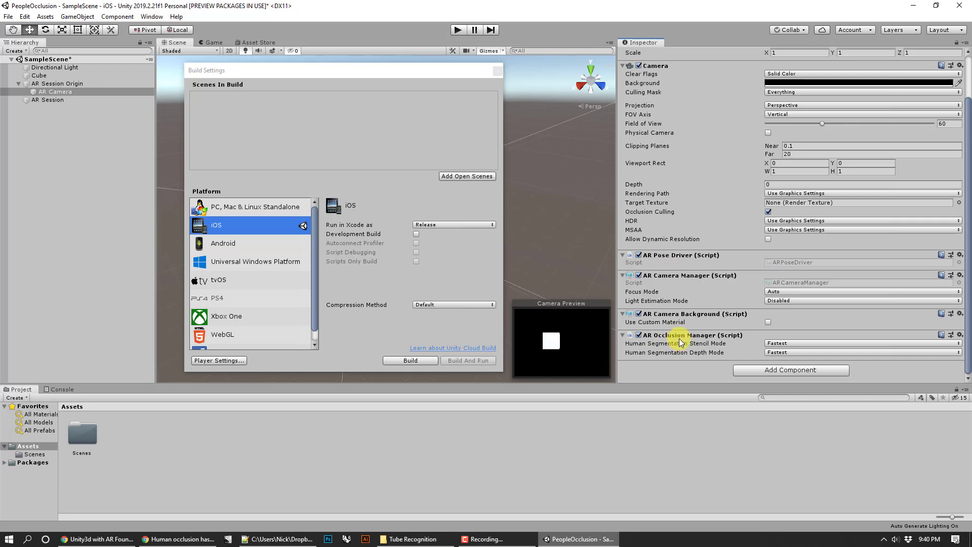
pyautogui.moveTo(680, 346)
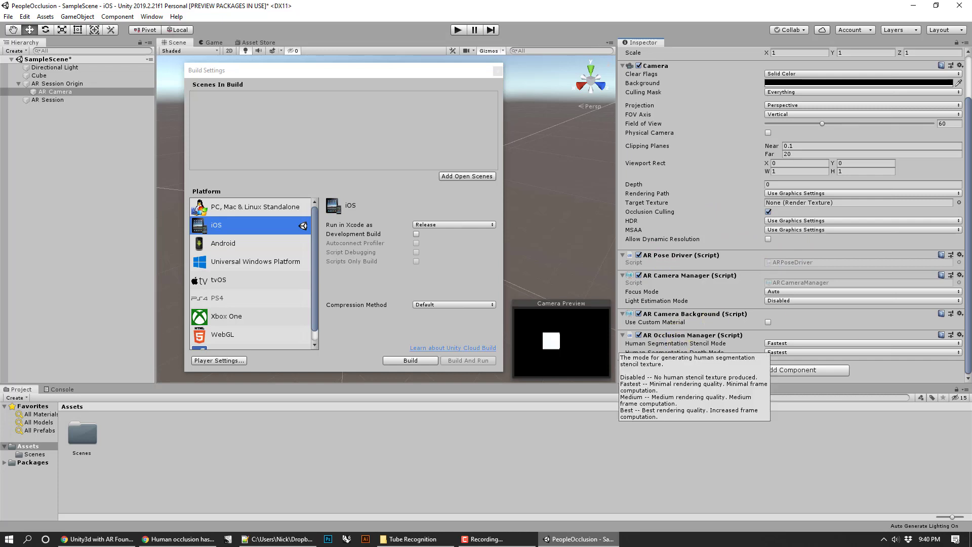